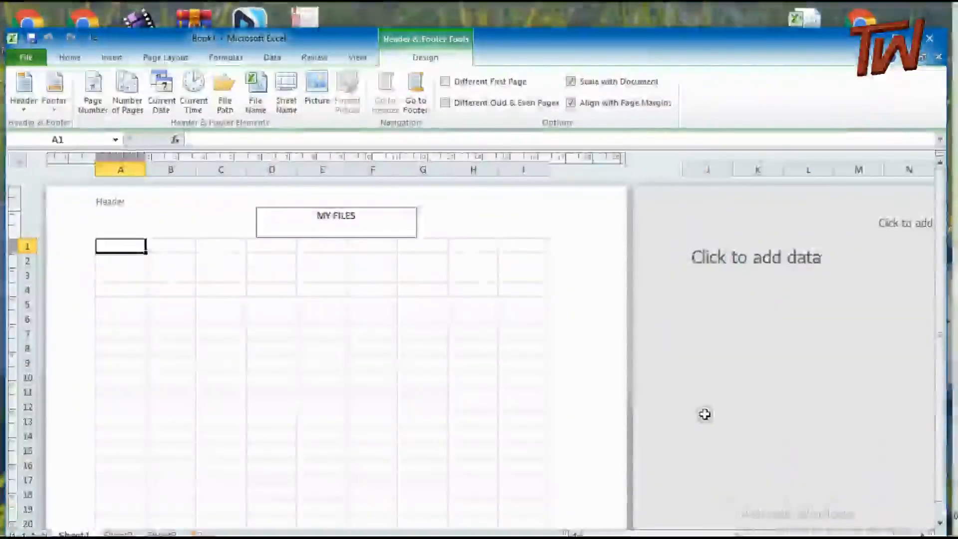
Format the MY FILES header text in red at font size 20
{"action": "left_click_drag", "start_coordinate": [356, 216], "coordinate": [307, 219]}
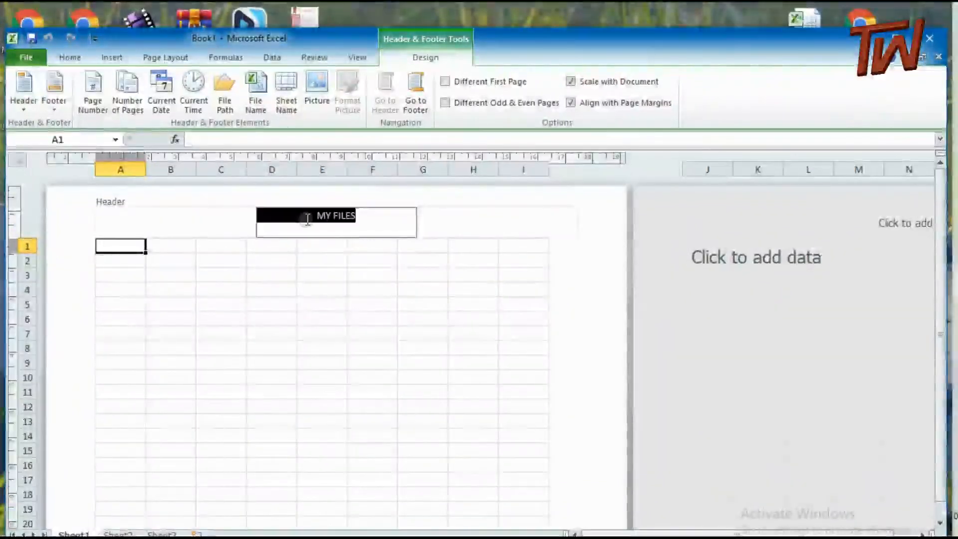
{"action": "left_click", "coordinate": [90, 60]}
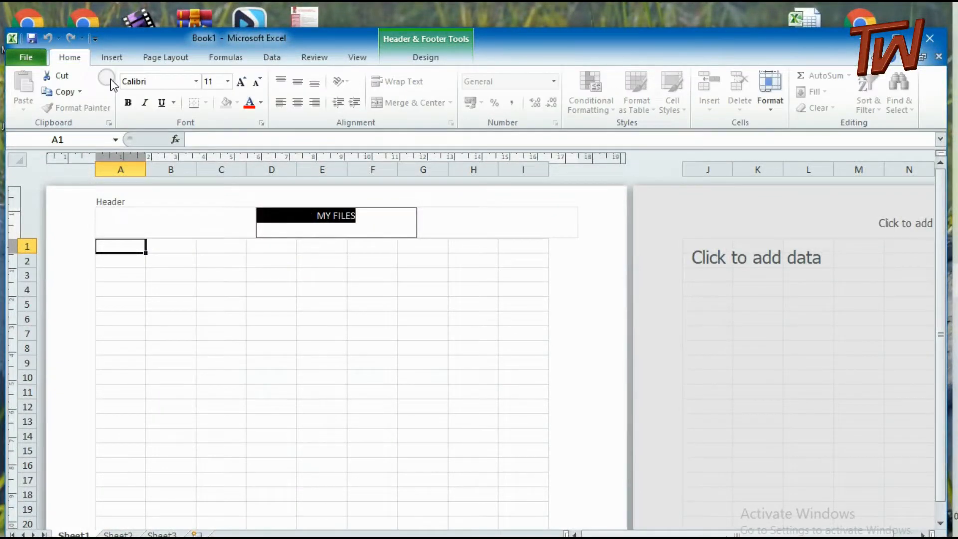
{"action": "left_click", "coordinate": [250, 103]}
{"action": "left_click", "coordinate": [227, 82]}
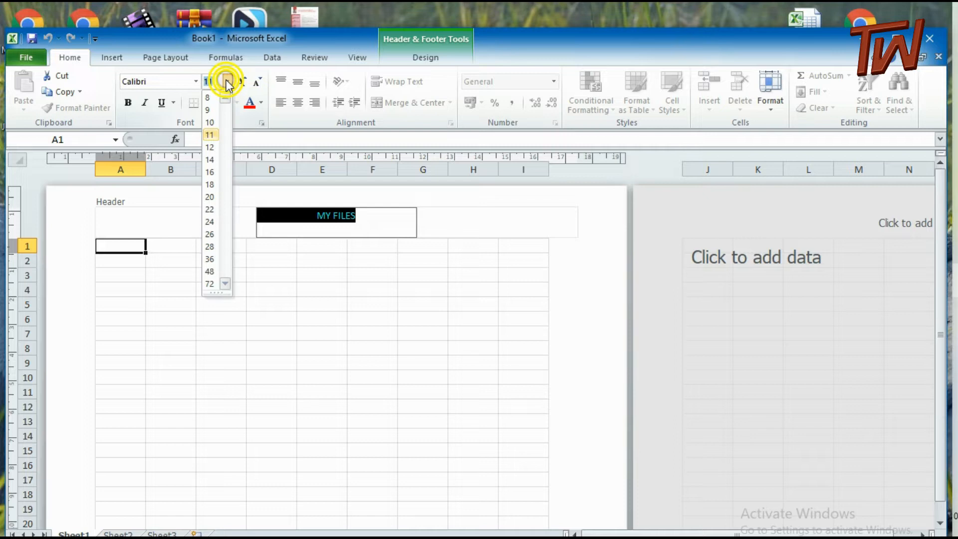
{"action": "left_click", "coordinate": [210, 197]}
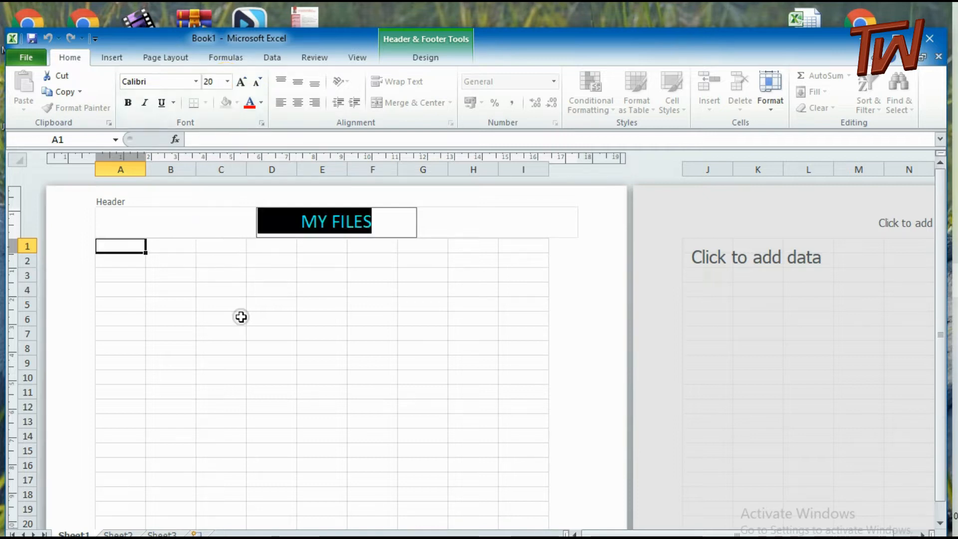
{"action": "left_click", "coordinate": [182, 246]}
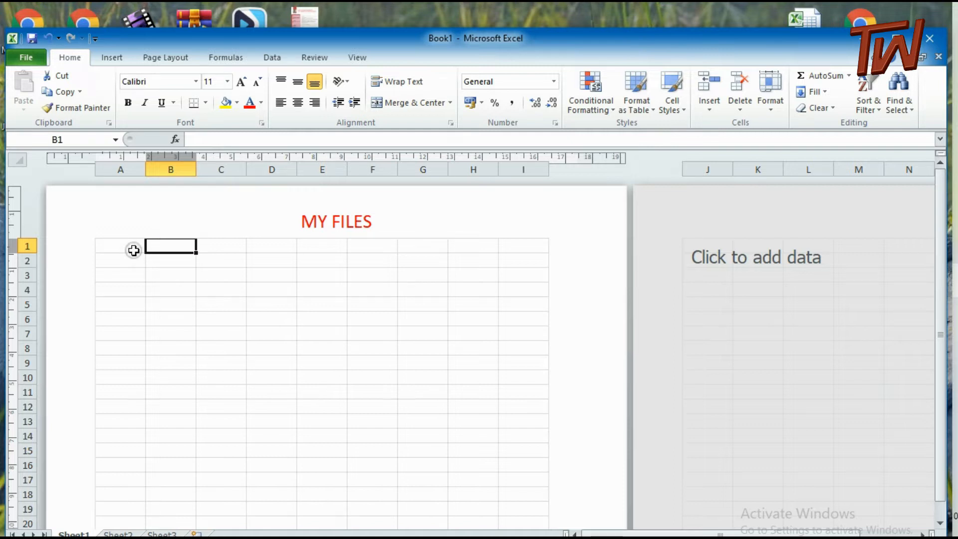
{"action": "left_click", "coordinate": [172, 248]}
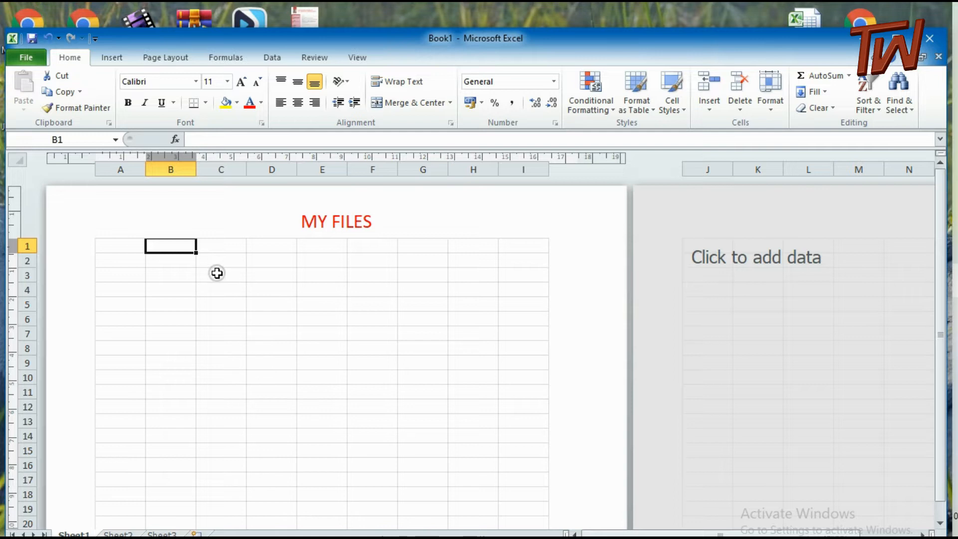
{"action": "scroll", "coordinate": [218, 274], "scroll_direction": "down", "scroll_amount": 1}
{"action": "scroll", "coordinate": [217, 274], "scroll_direction": "up", "scroll_amount": 1}
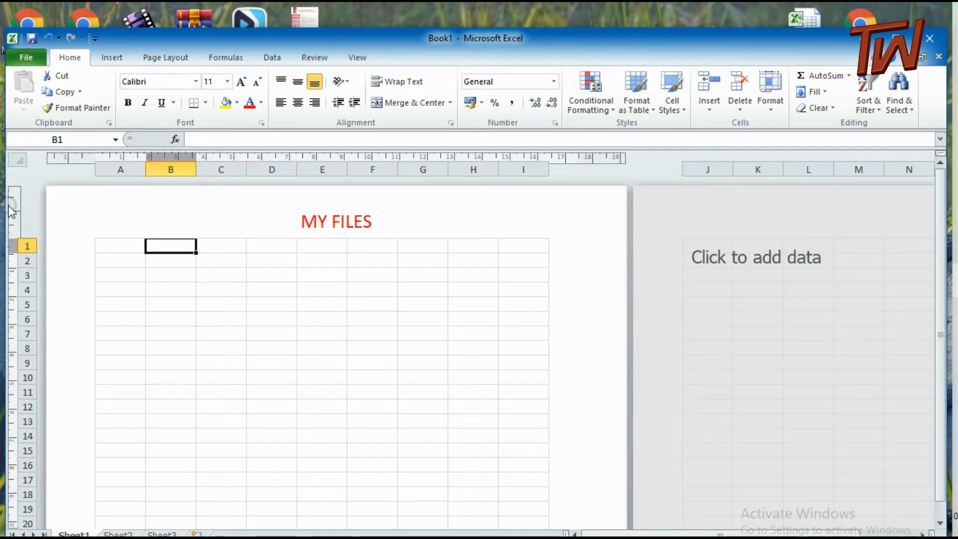
{"action": "left_click", "coordinate": [111, 58]}
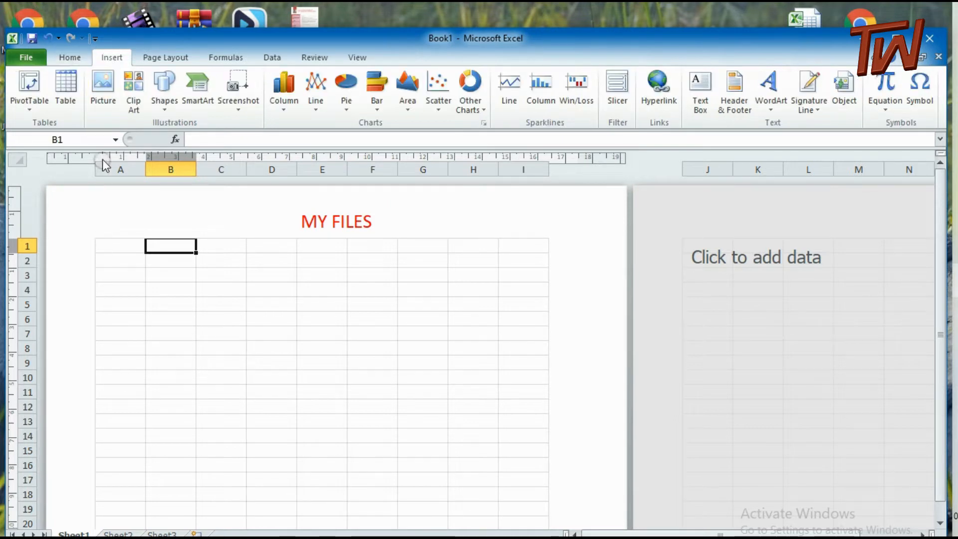
{"action": "left_click", "coordinate": [63, 91]}
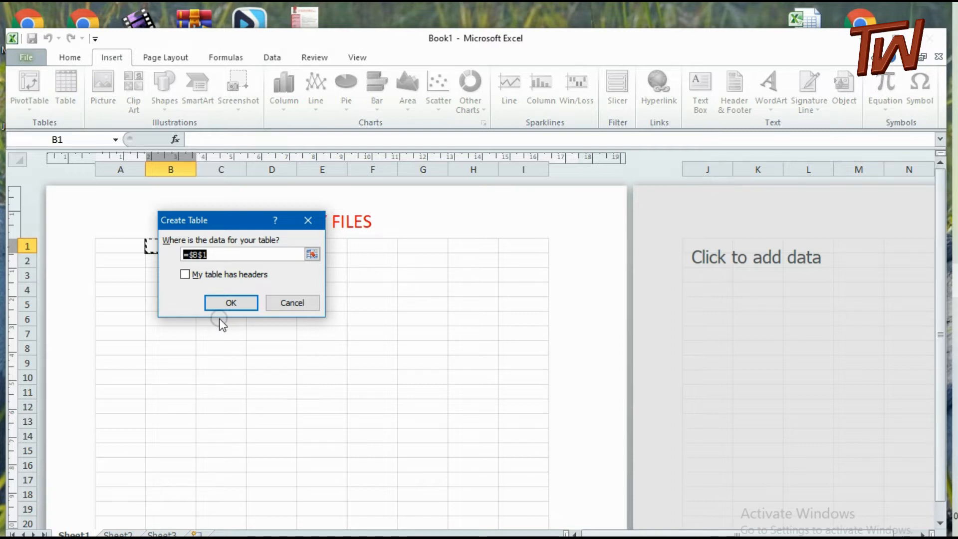
{"action": "type", "text": "VI"}
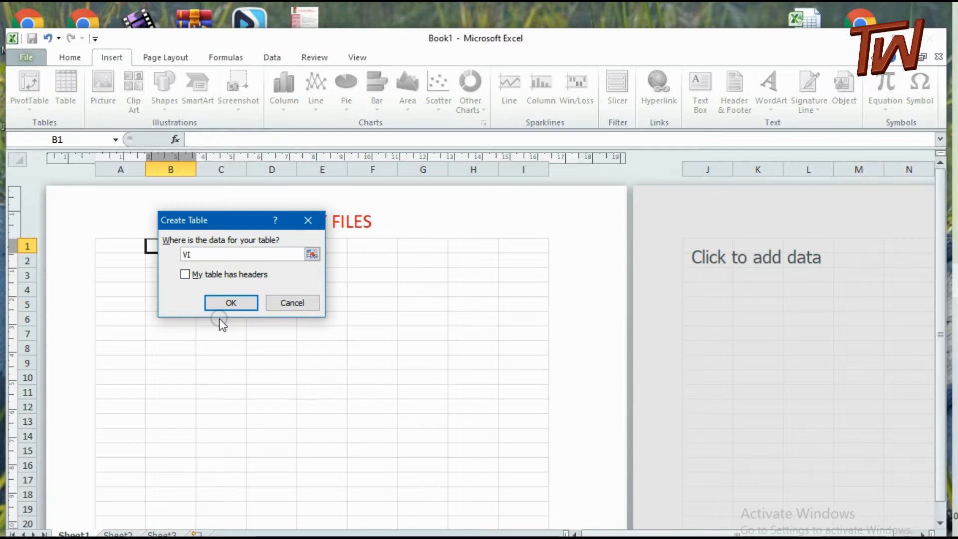
{"action": "type", "text": "DIOS"}
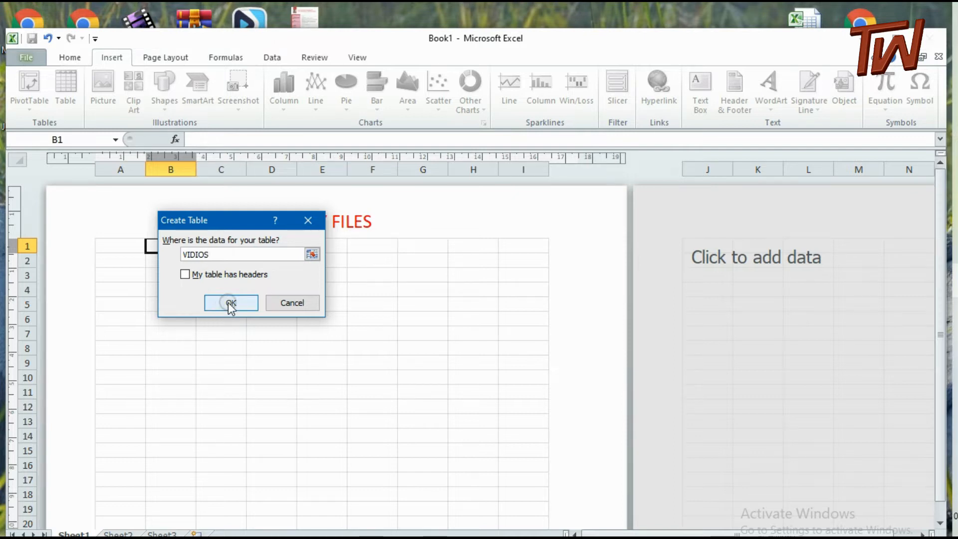
{"action": "left_click", "coordinate": [231, 303]}
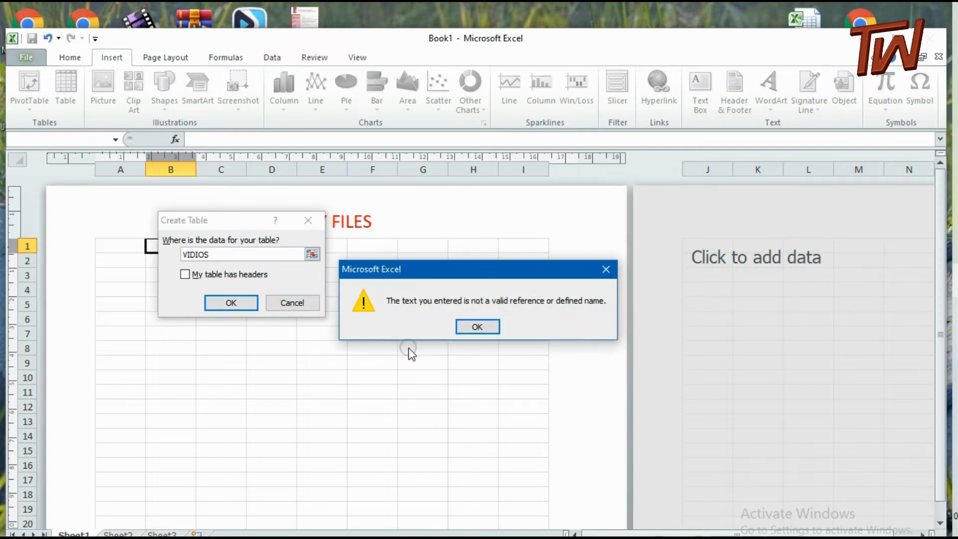
{"action": "left_click", "coordinate": [476, 328]}
{"action": "left_click", "coordinate": [232, 302]}
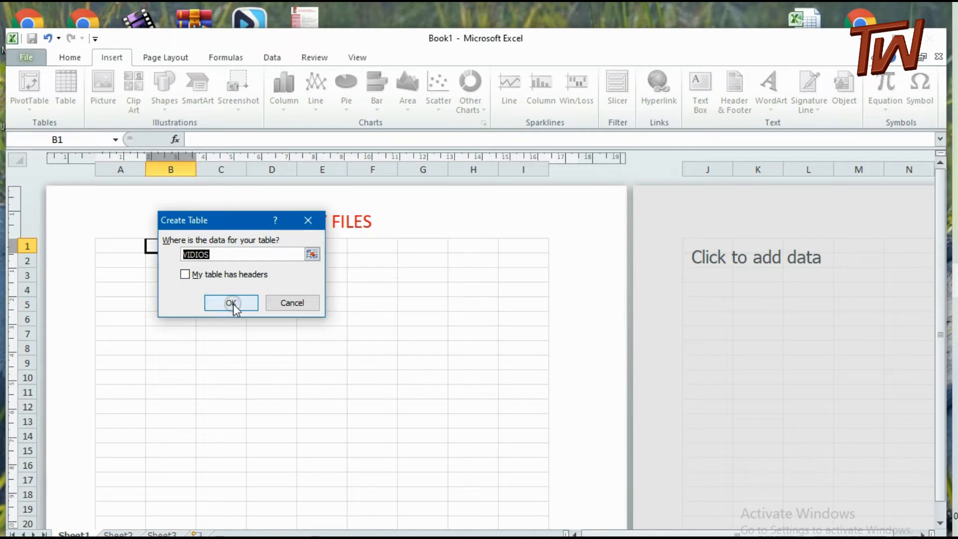
{"action": "left_click", "coordinate": [282, 302]}
{"action": "left_click", "coordinate": [477, 327]}
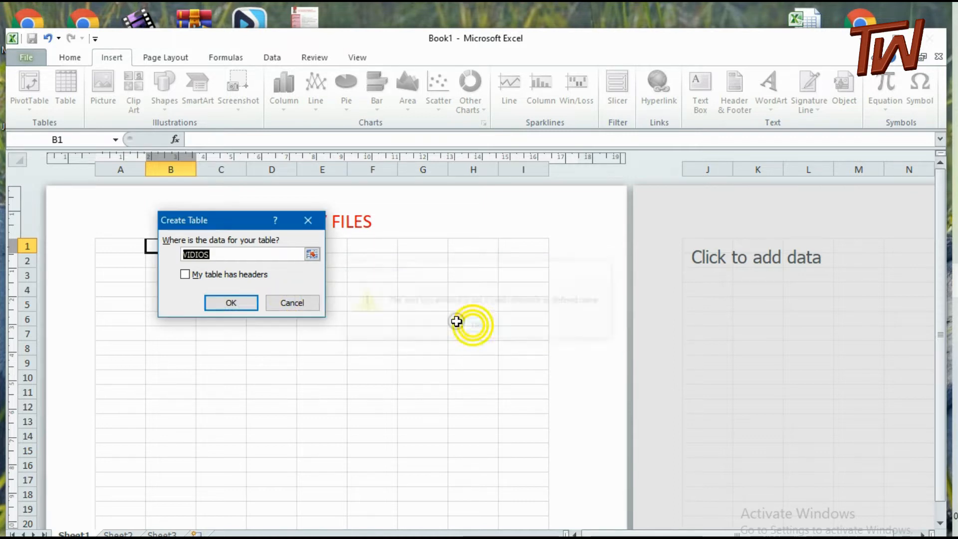
{"action": "left_click", "coordinate": [288, 303]}
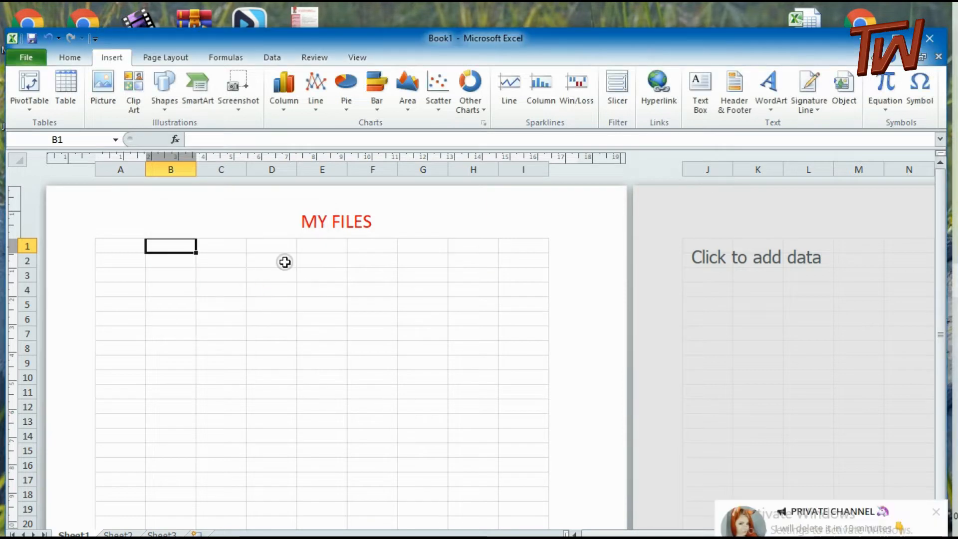
Create a table at cell B1 using the proposed range, without marking it as having headers
{"action": "left_click", "coordinate": [168, 246]}
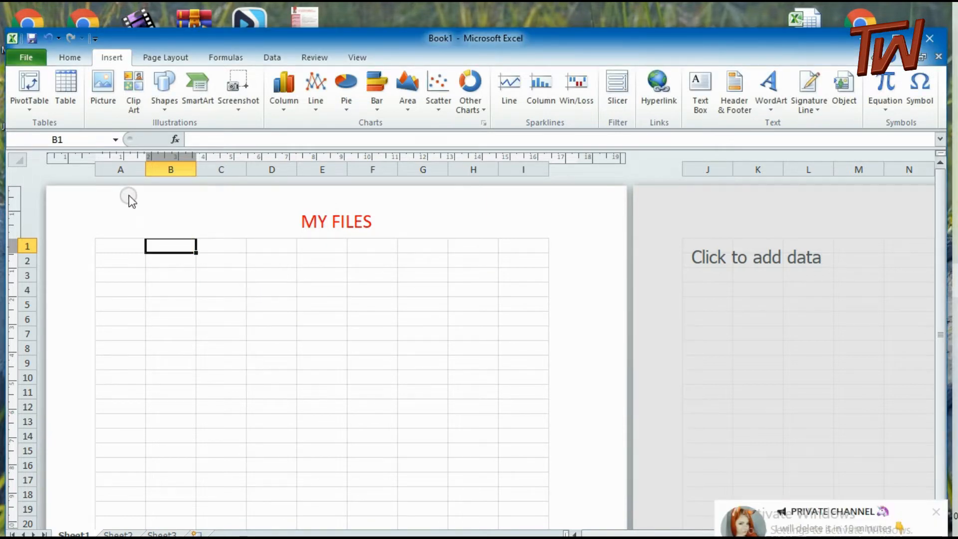
{"action": "left_click", "coordinate": [67, 84]}
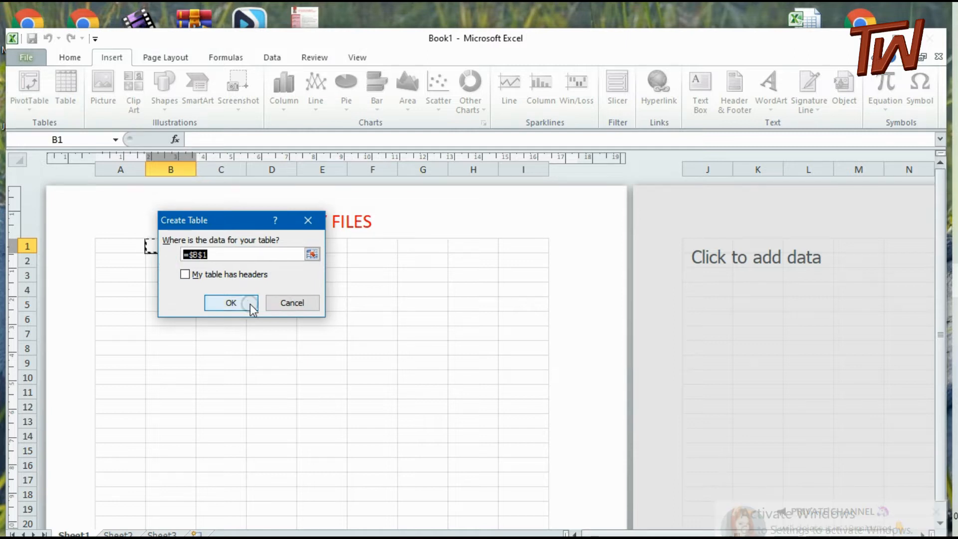
{"action": "left_click", "coordinate": [237, 303]}
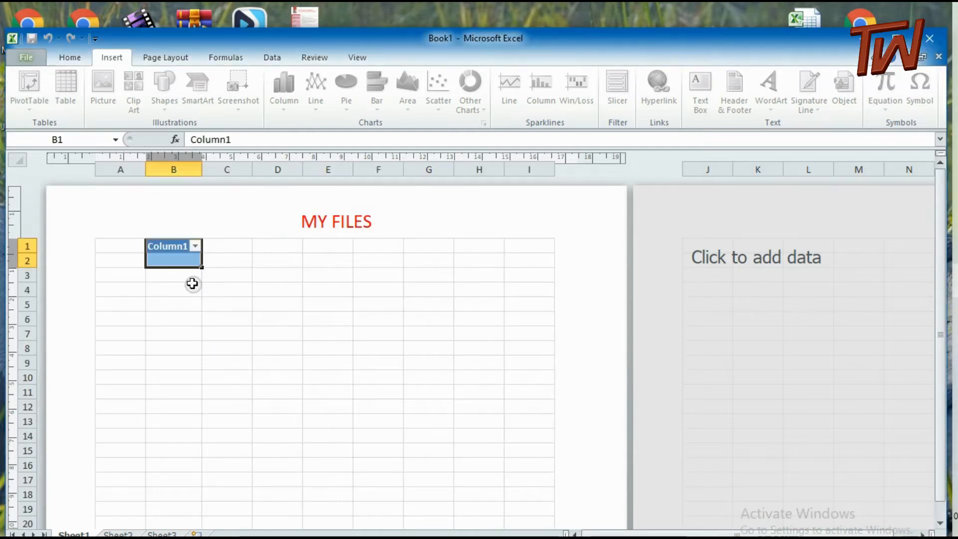
Rename the header of the table in column B to VIDIOS
{"action": "left_click", "coordinate": [176, 246]}
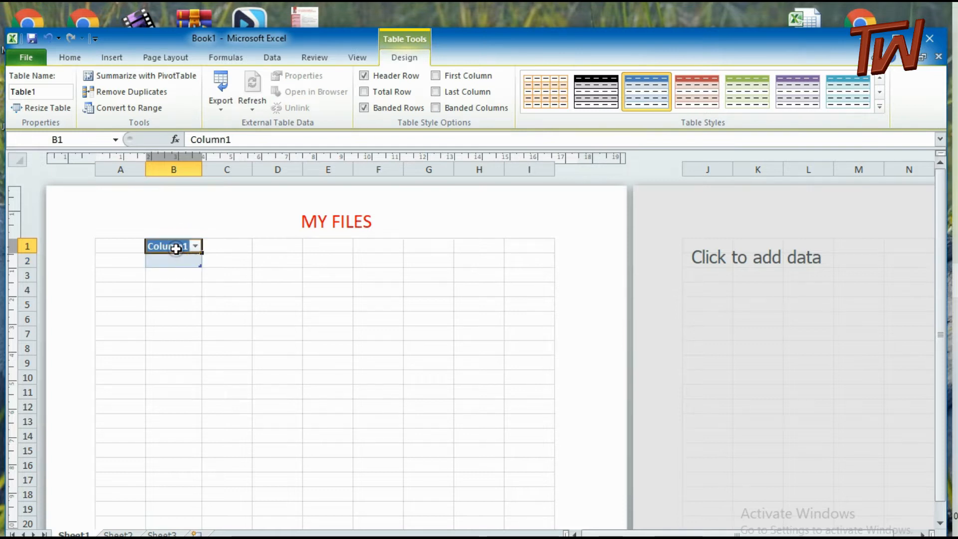
{"action": "double_click", "coordinate": [188, 246]}
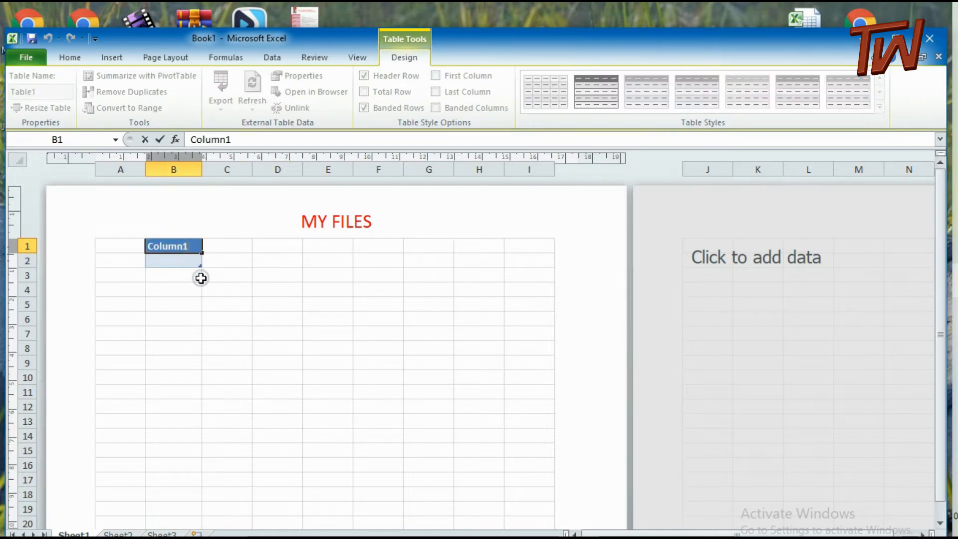
{"action": "key", "text": "BackSpace"}
{"action": "key", "text": "BackSpace"}
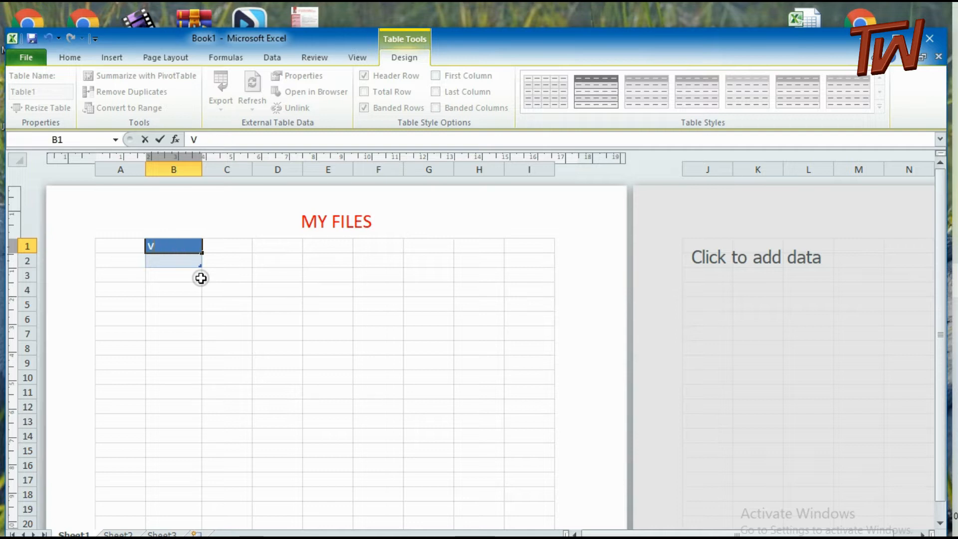
{"action": "type", "text": "VIDIOS"}
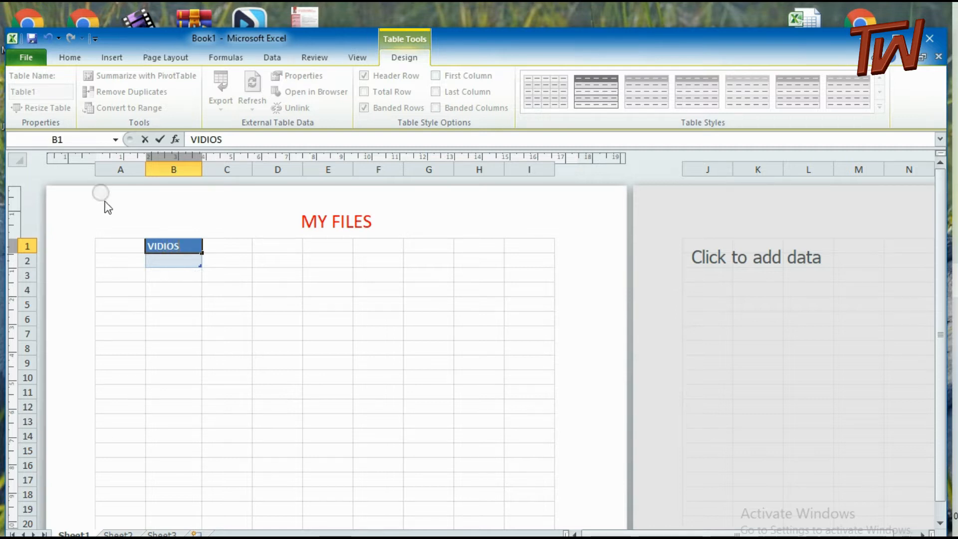
{"action": "left_click", "coordinate": [184, 287]}
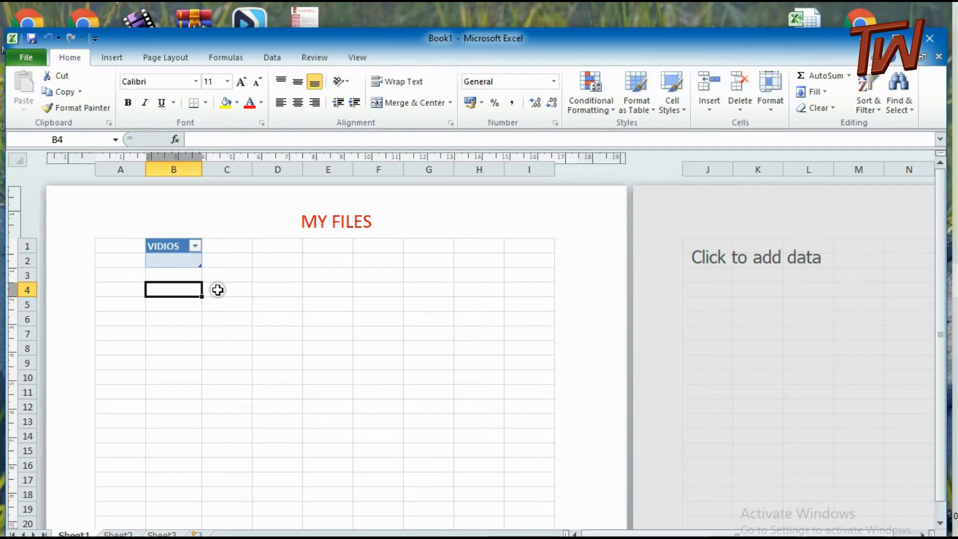
{"action": "left_click", "coordinate": [174, 261]}
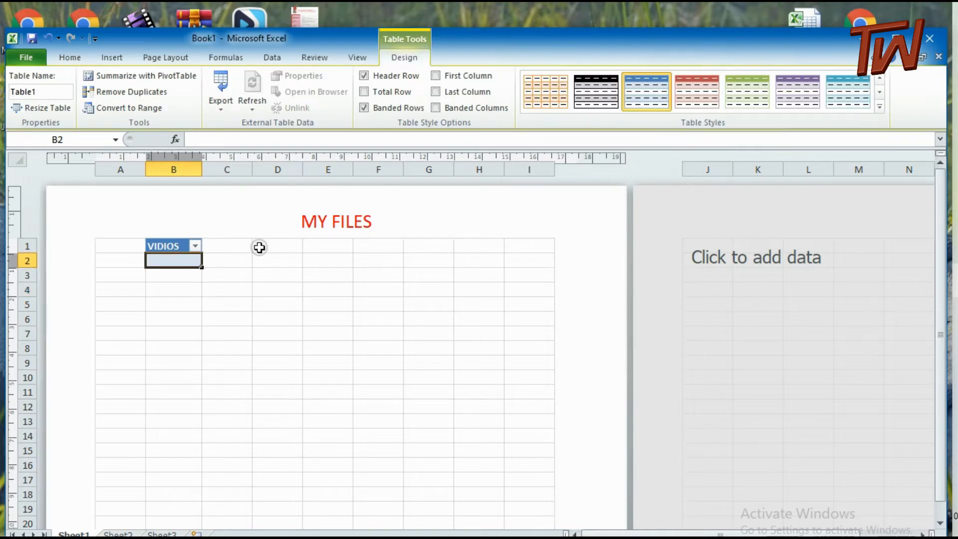
Dismiss the notification and create a second table at cell C1 using the proposed range
{"action": "left_click", "coordinate": [233, 248]}
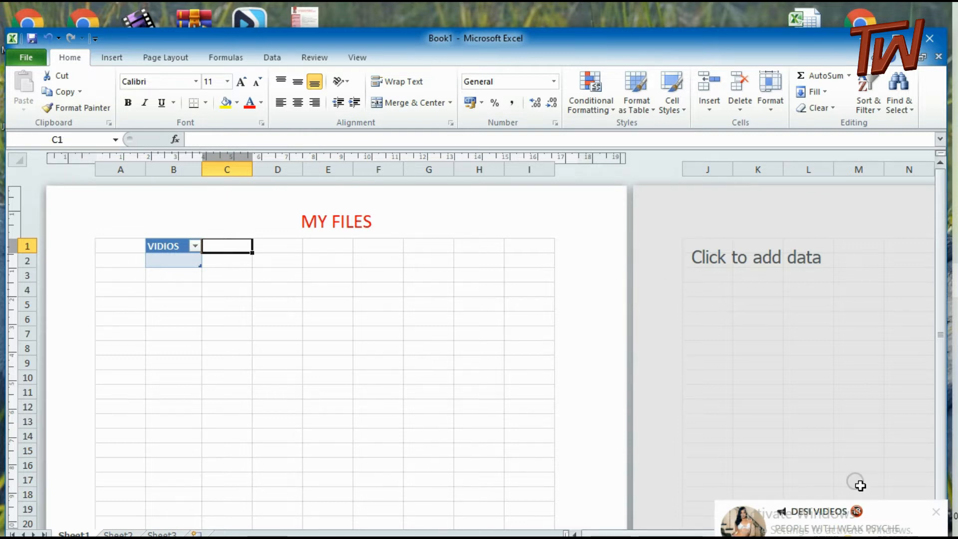
{"action": "left_click", "coordinate": [932, 513]}
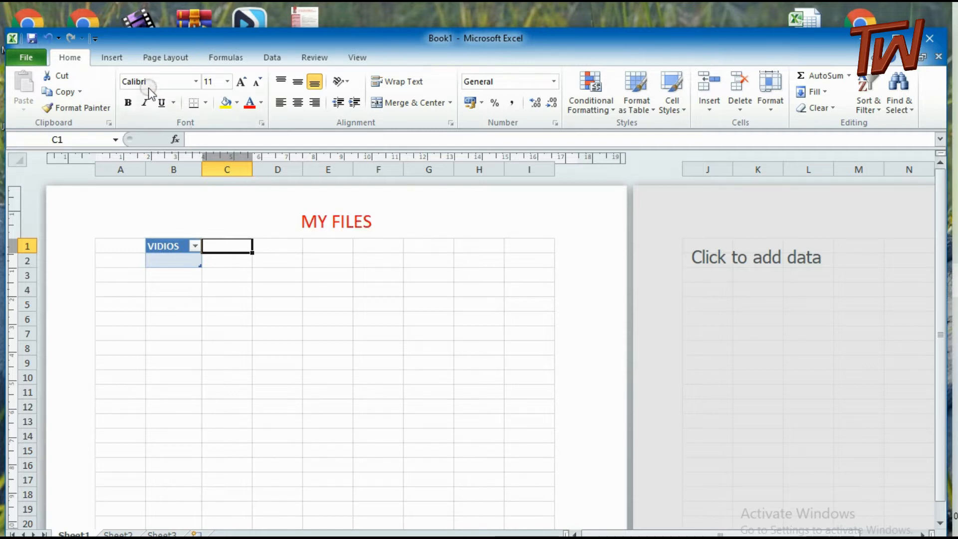
{"action": "left_click", "coordinate": [112, 58]}
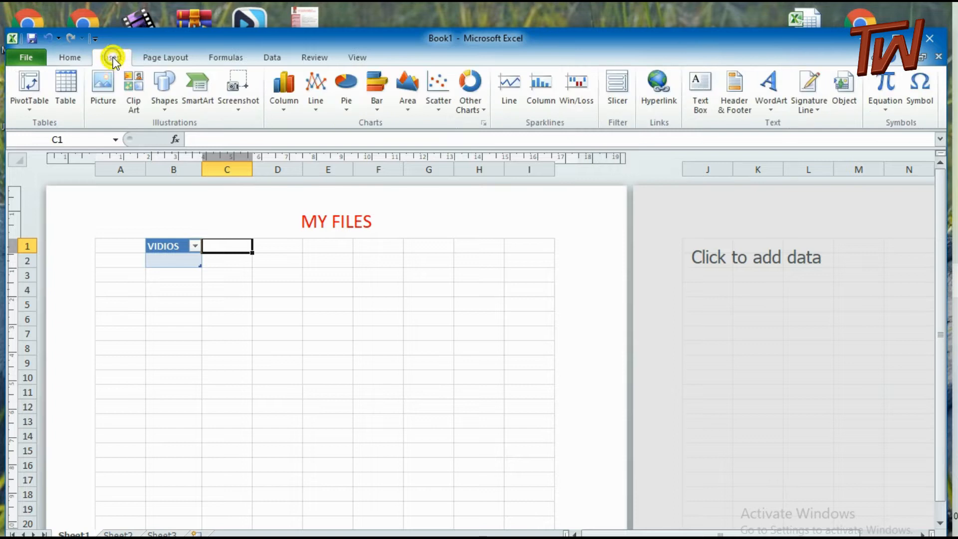
{"action": "left_click", "coordinate": [66, 85]}
{"action": "left_click", "coordinate": [233, 303]}
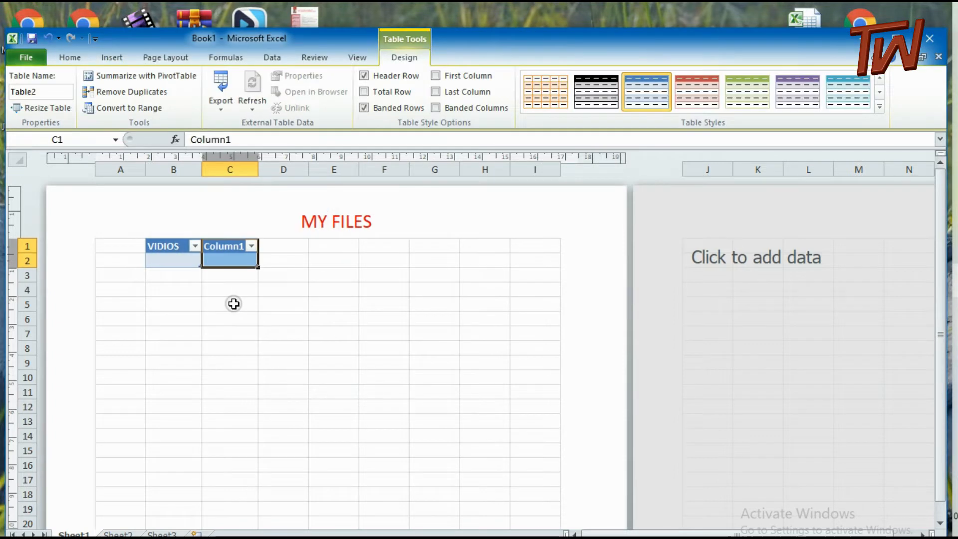
Rename the header of the table in column C to FOTOS
{"action": "double_click", "coordinate": [230, 249]}
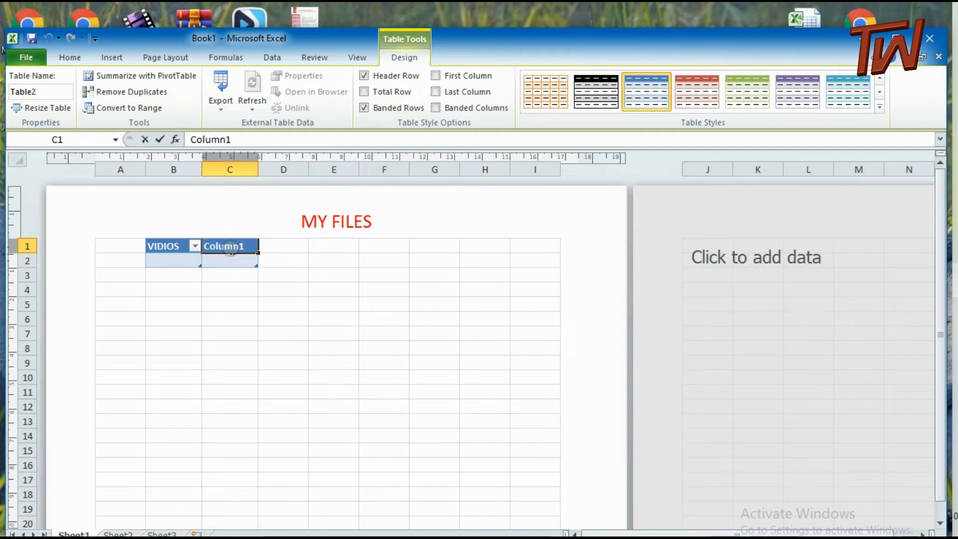
{"action": "key", "text": "BackSpace"}
{"action": "key", "text": "BackSpace"}
{"action": "key", "text": "BackSpace"}
{"action": "key", "text": "BackSpace"}
{"action": "key", "text": "BackSpace"}
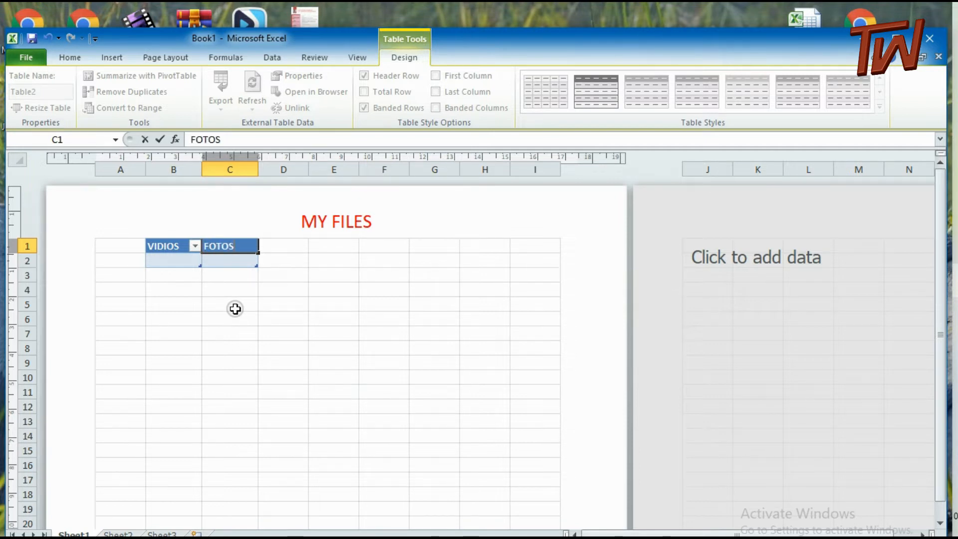
{"action": "left_click", "coordinate": [231, 262]}
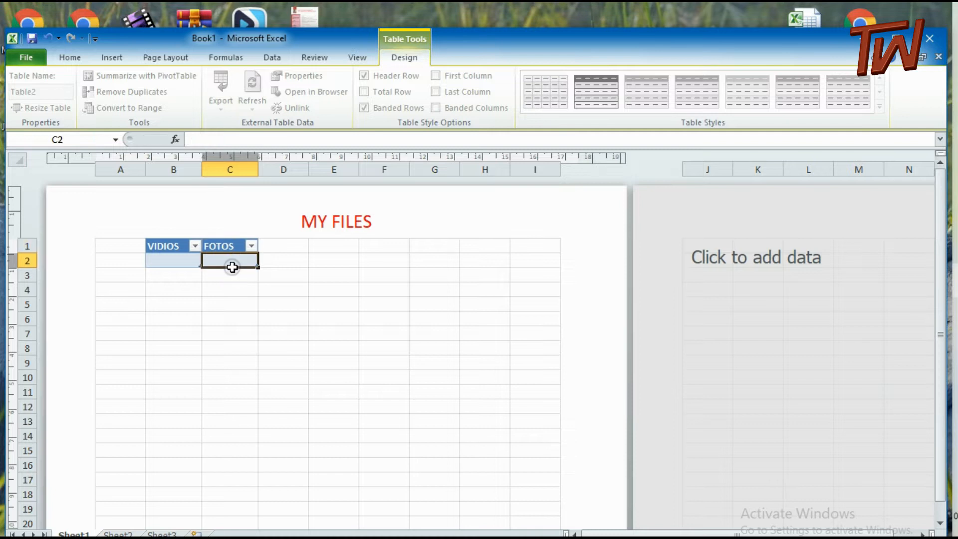
{"action": "left_click", "coordinate": [237, 278]}
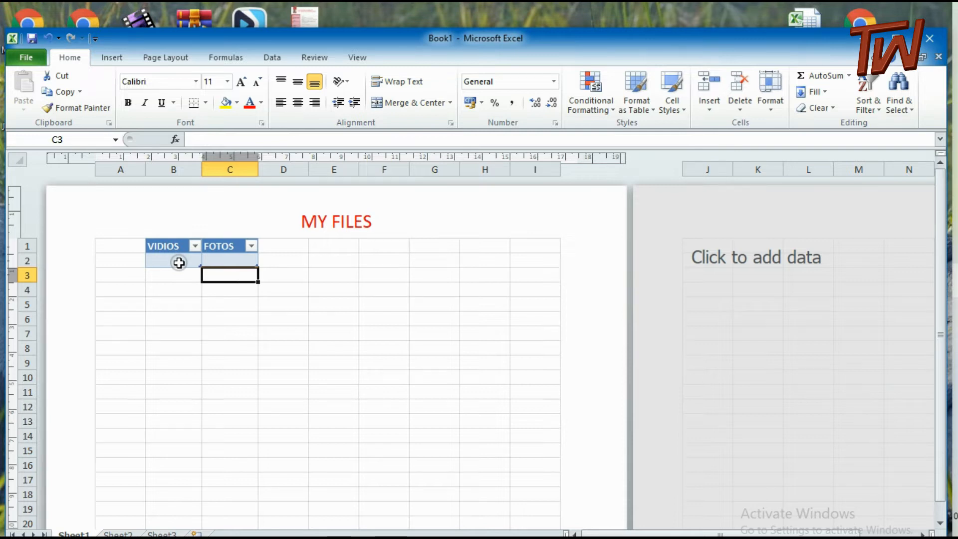
Create a third table at cell D1 using the proposed range, without marking it as having headers
{"action": "left_click", "coordinate": [292, 246]}
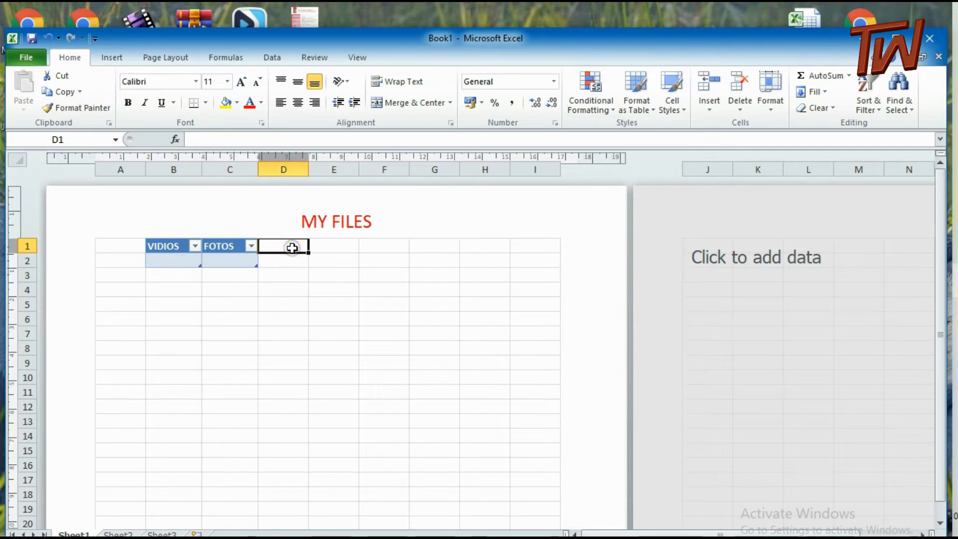
{"action": "left_click", "coordinate": [112, 58]}
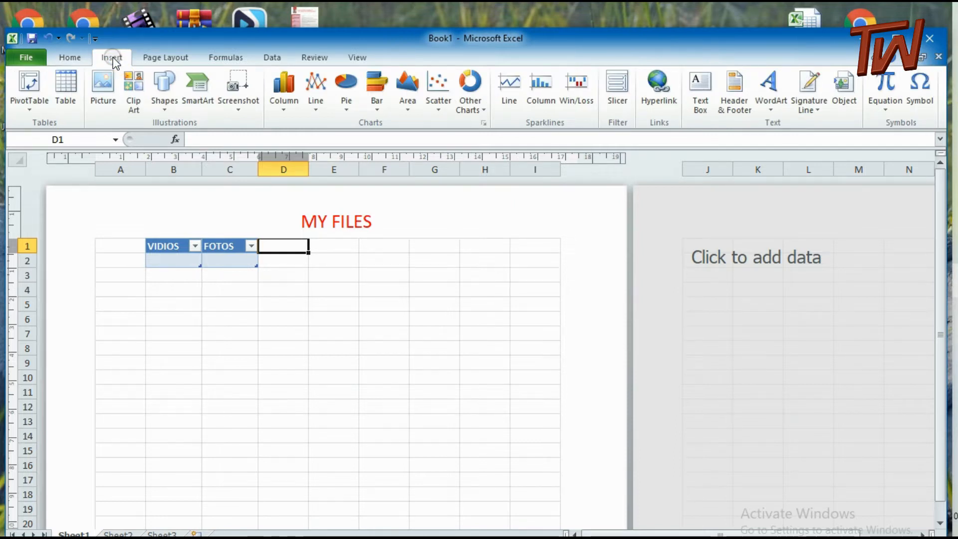
{"action": "left_click", "coordinate": [69, 86]}
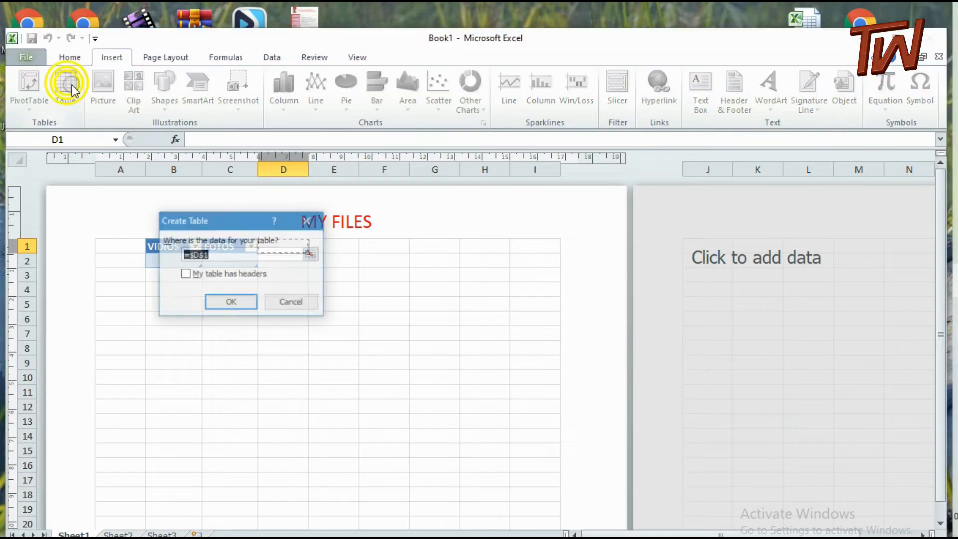
{"action": "left_click", "coordinate": [221, 298]}
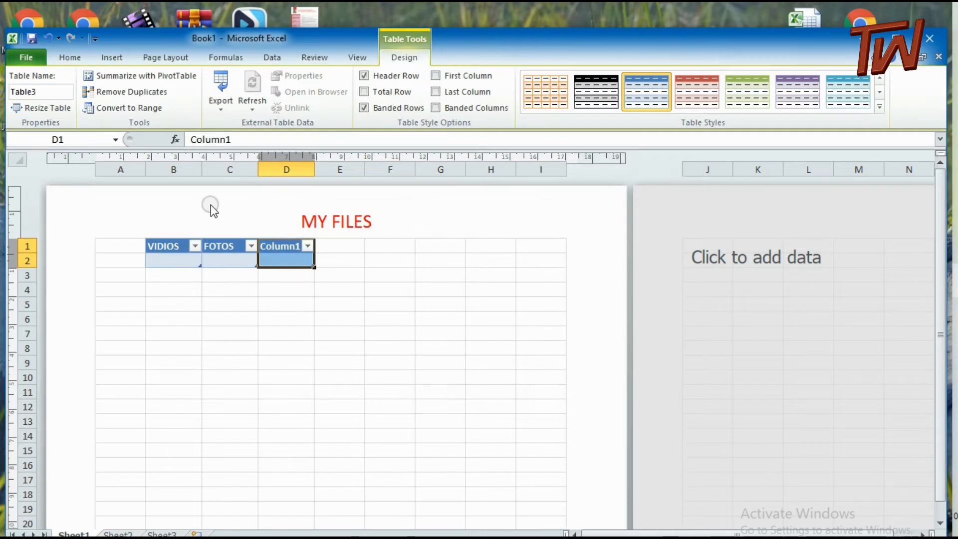
Rename the header of the table in column D to MP 3
{"action": "left_click", "coordinate": [292, 248]}
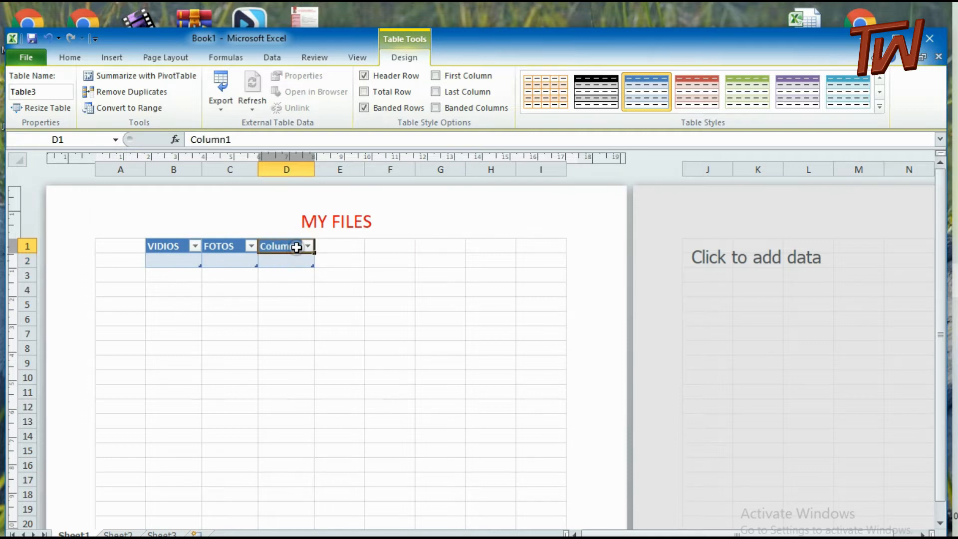
{"action": "double_click", "coordinate": [297, 247]}
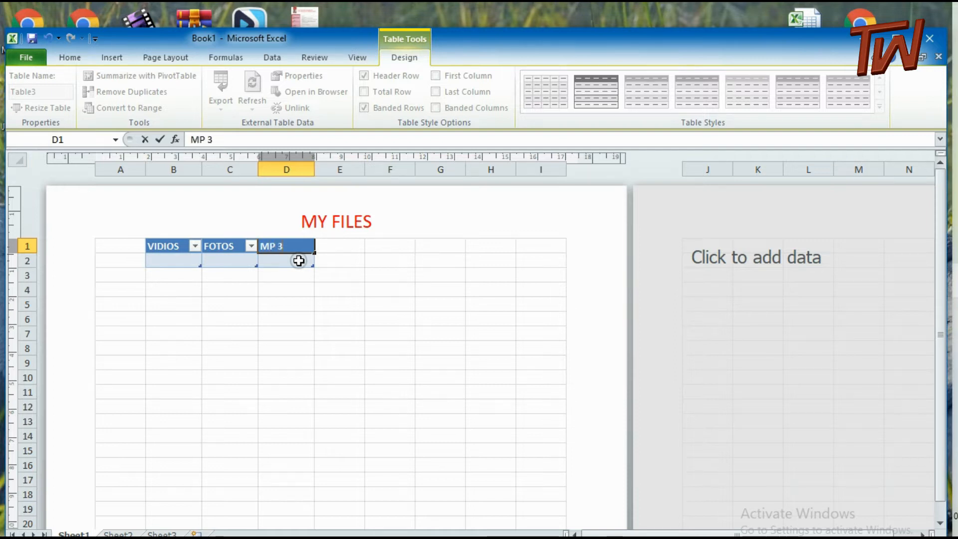
{"action": "left_click", "coordinate": [289, 262]}
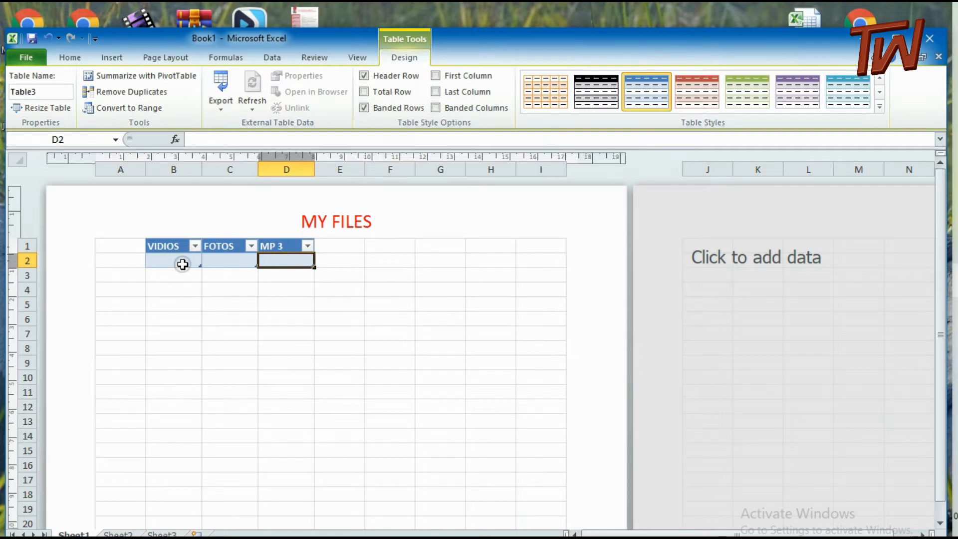
Replace the header text of the table in column D with MUSIC
{"action": "left_click", "coordinate": [291, 245]}
{"action": "double_click", "coordinate": [291, 245]}
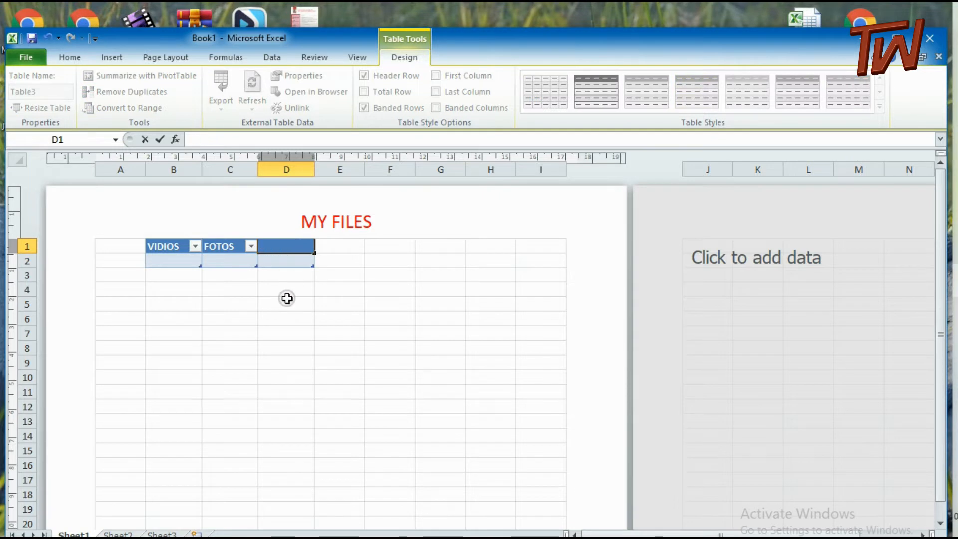
{"action": "type", "text": "MUSIC"}
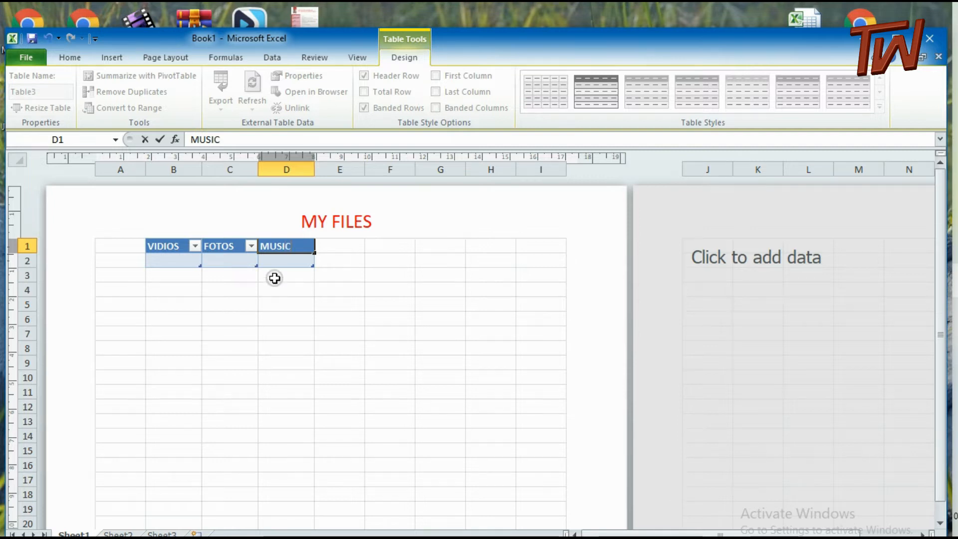
{"action": "left_click", "coordinate": [274, 259]}
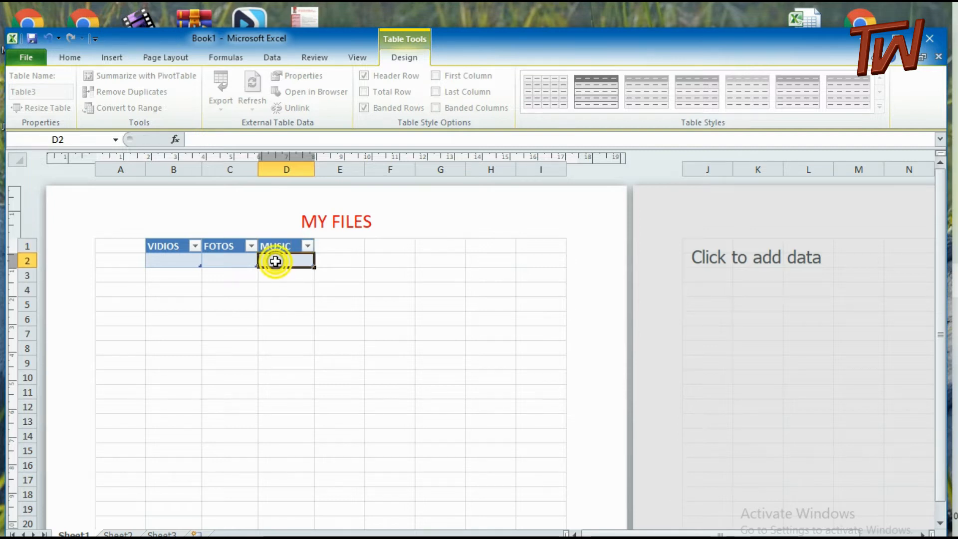
Insert a hyperlink in cell B2 to the existing file GEAR MACHING in the vidios folder on Local Disk (K:)
{"action": "left_click", "coordinate": [163, 264]}
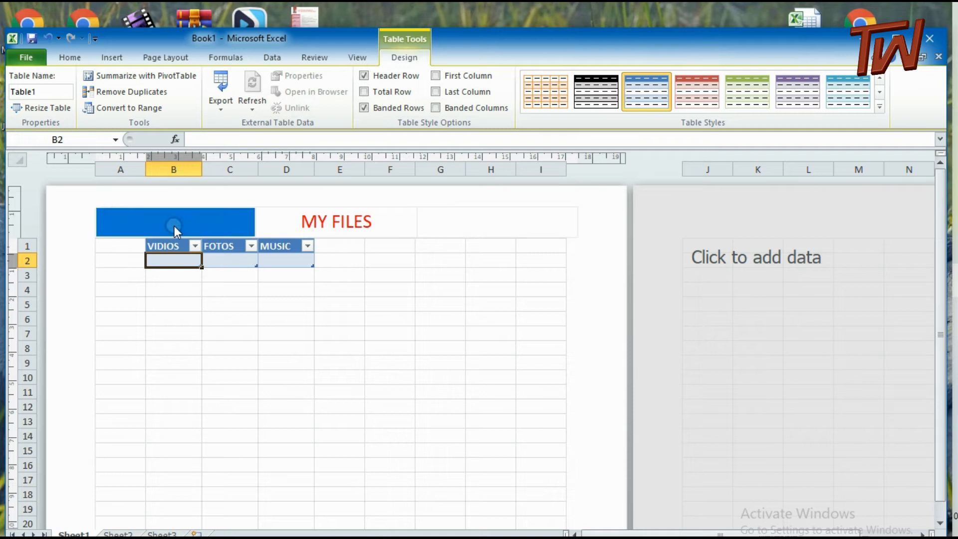
{"action": "left_click", "coordinate": [111, 57]}
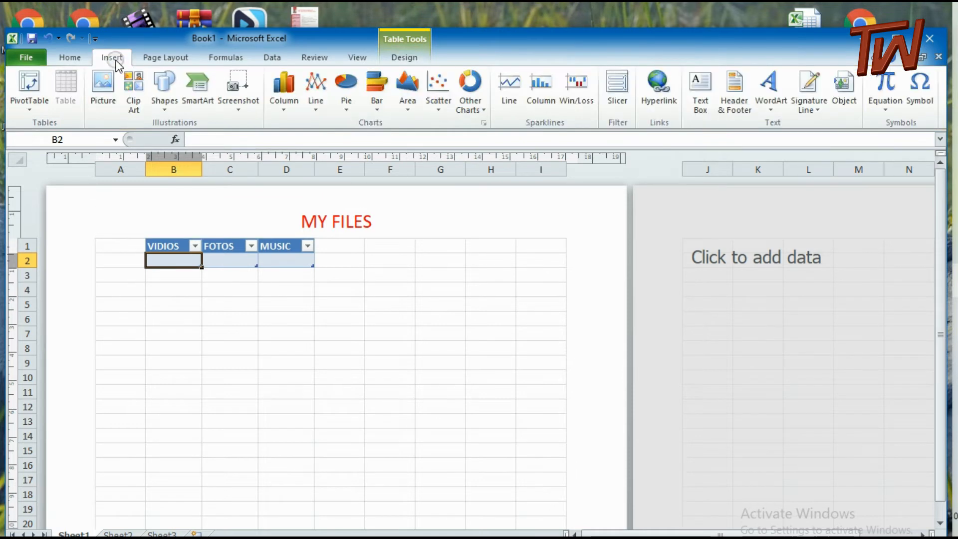
{"action": "left_click", "coordinate": [653, 81]}
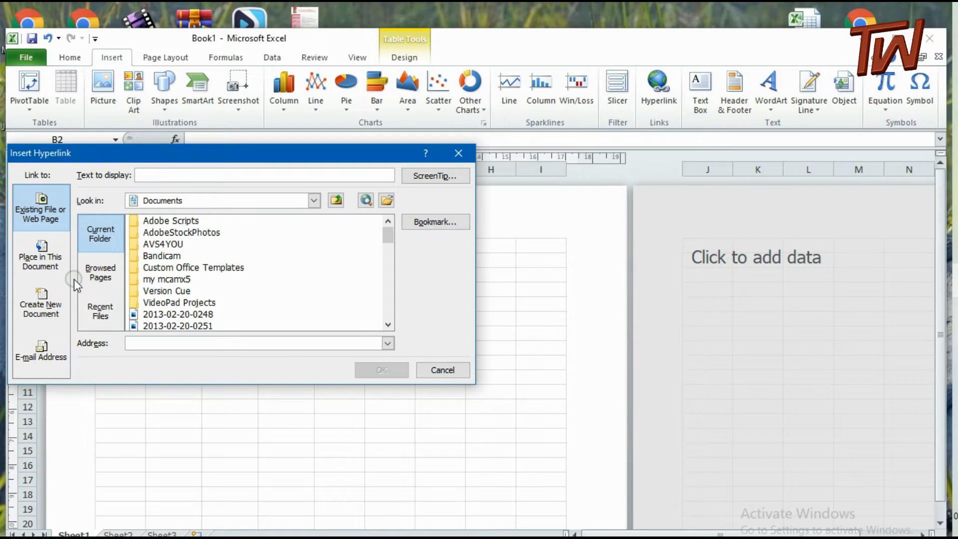
{"action": "left_click", "coordinate": [314, 201]}
{"action": "left_click_drag", "start_coordinate": [316, 247], "coordinate": [317, 272]}
{"action": "left_click", "coordinate": [218, 298]}
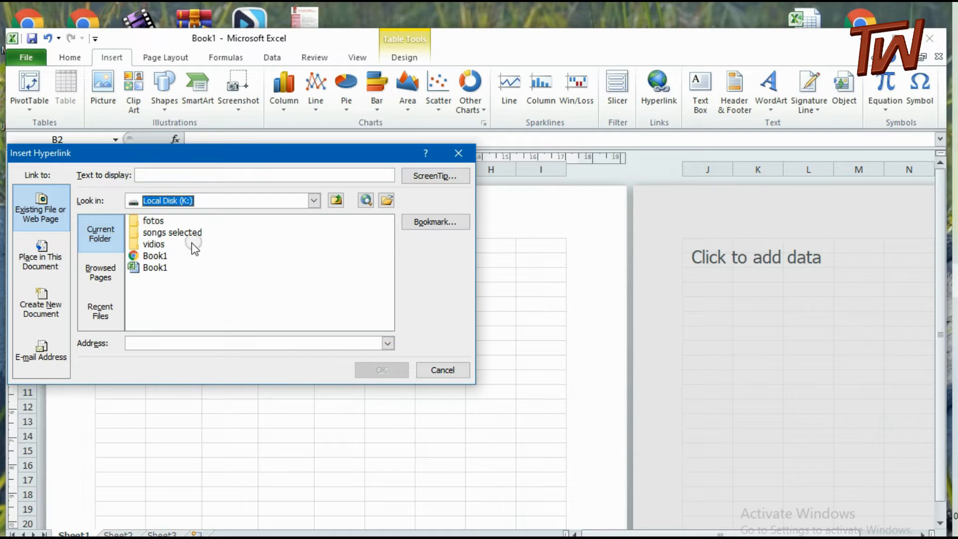
{"action": "double_click", "coordinate": [150, 245]}
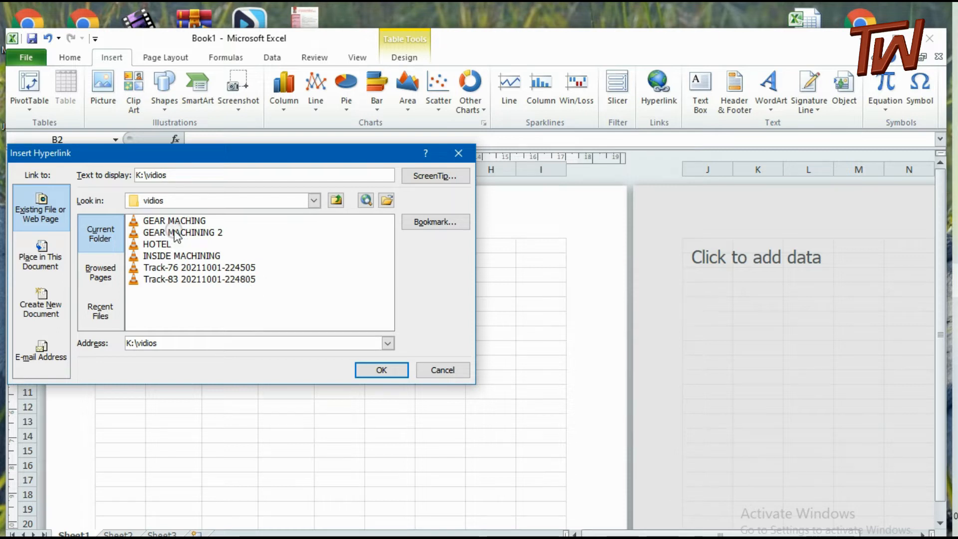
{"action": "left_click", "coordinate": [149, 221]}
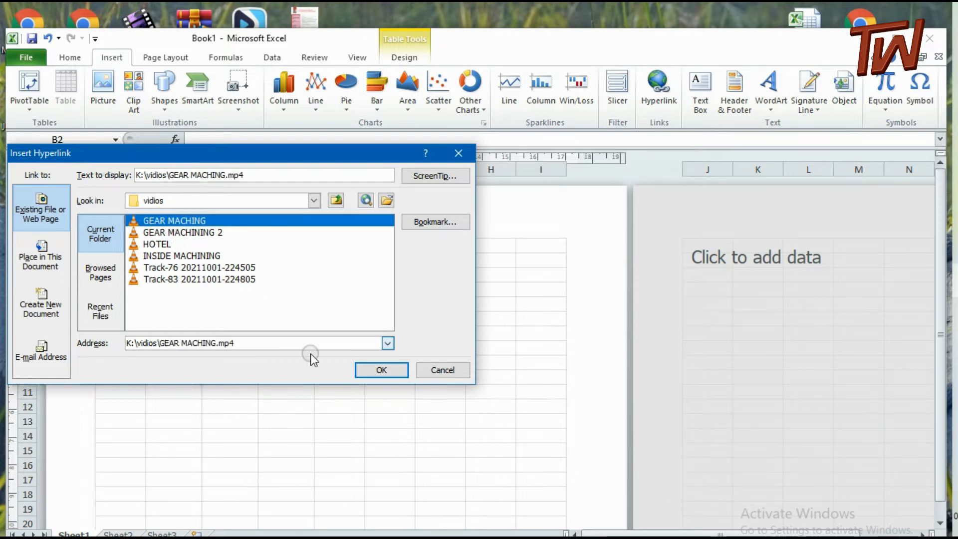
{"action": "left_click", "coordinate": [379, 371]}
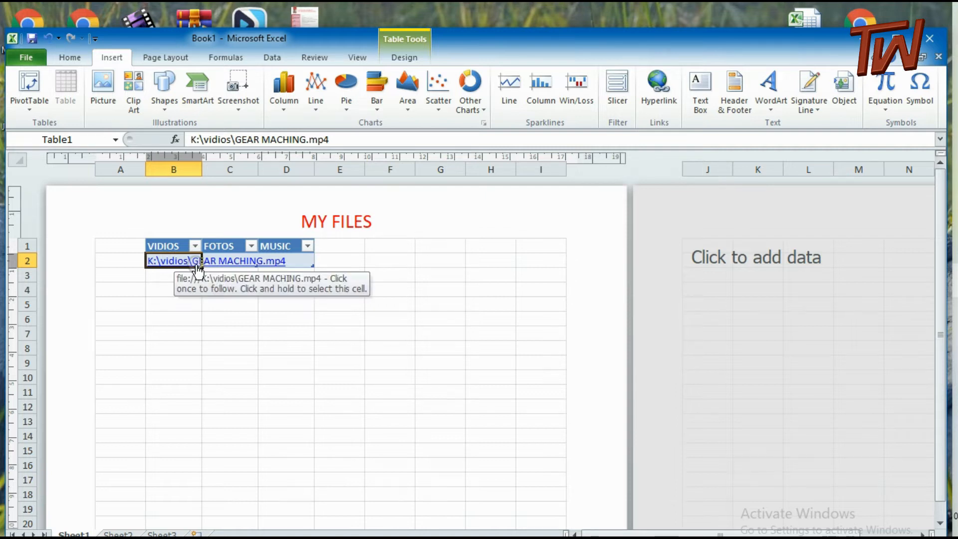
Replace the file path shown in the linked cell B2 with the text GEAR MACHING
{"action": "type", "text": "C"}
{"action": "key", "text": "BackSpace"}
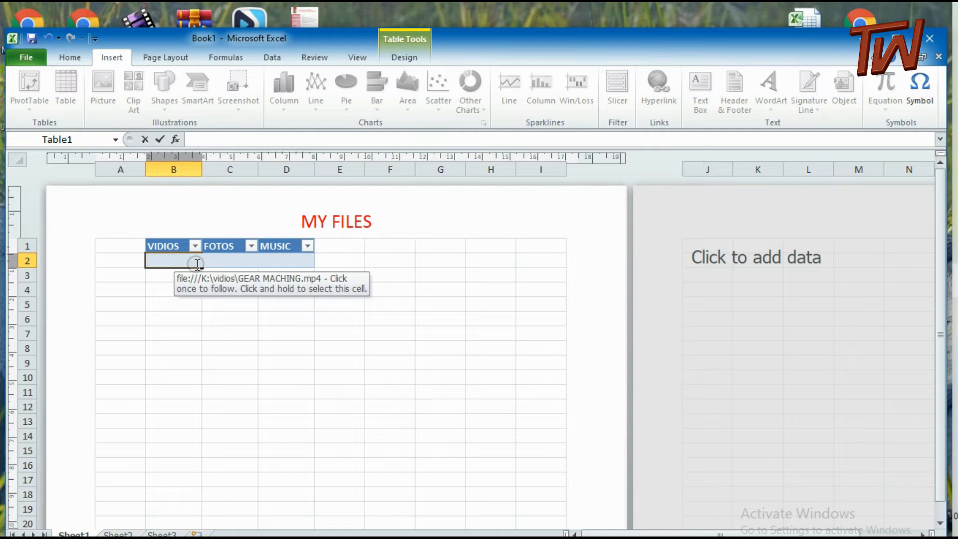
{"action": "type", "text": "GEAR MACHING"}
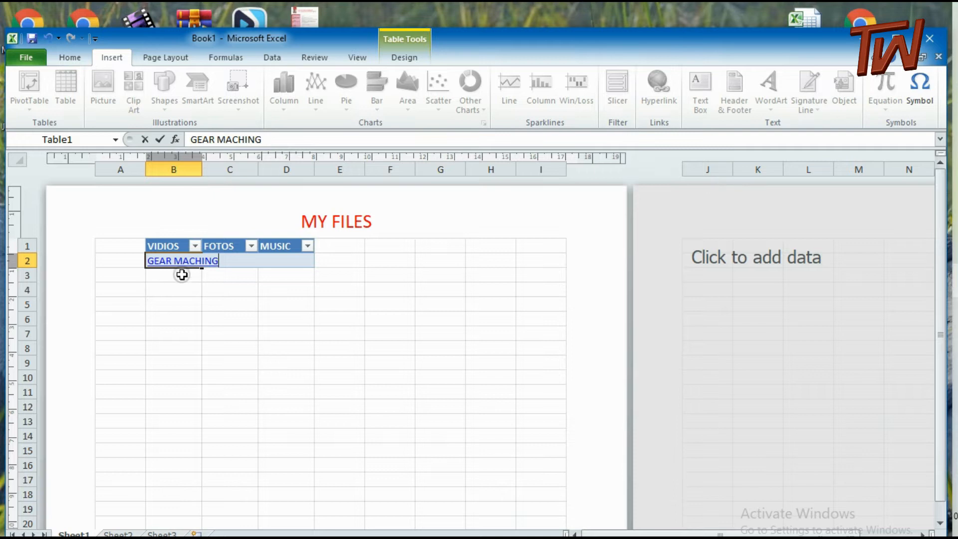
{"action": "left_click", "coordinate": [183, 273]}
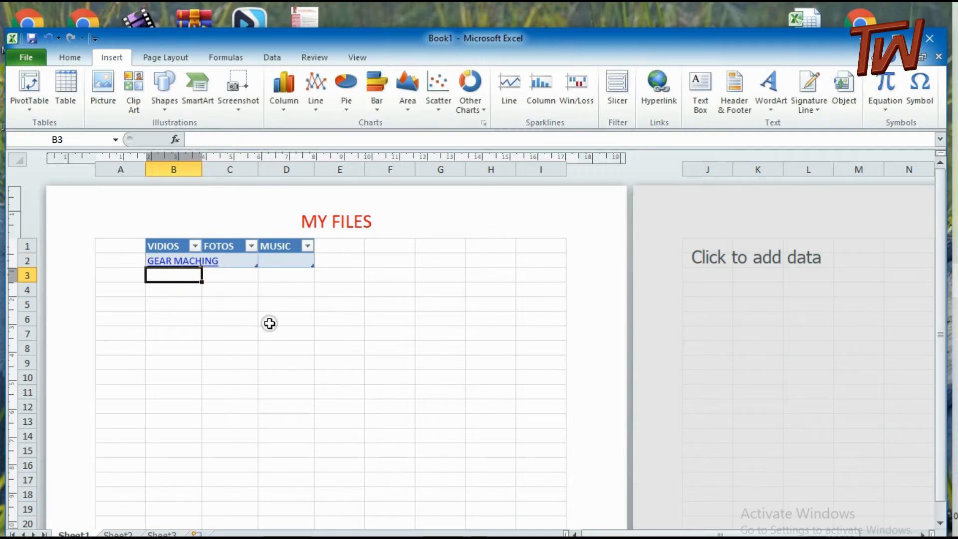
Widen columns B, C and D to roughly equal widths so the three tables span most of the page
{"action": "left_click_drag", "start_coordinate": [202, 169], "coordinate": [285, 178]}
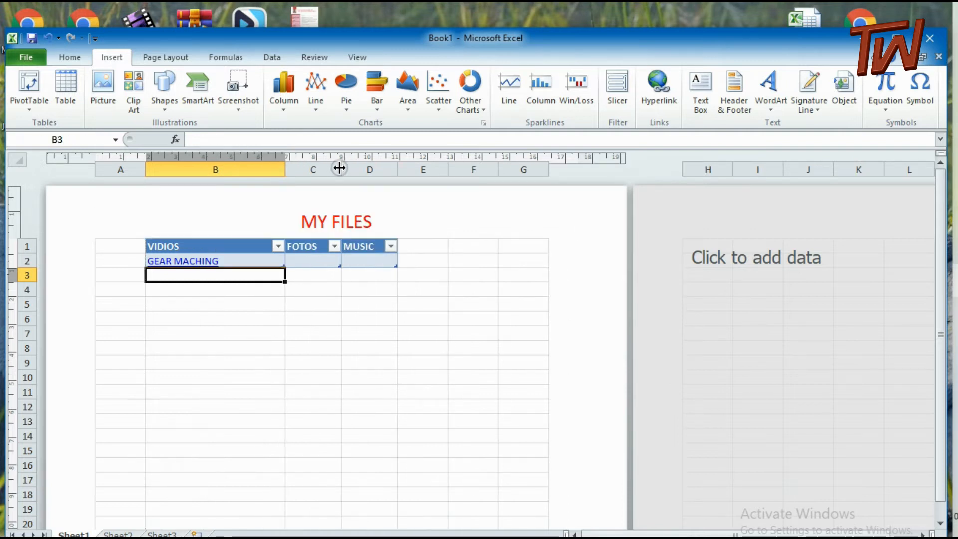
{"action": "left_click_drag", "start_coordinate": [341, 169], "coordinate": [417, 179]}
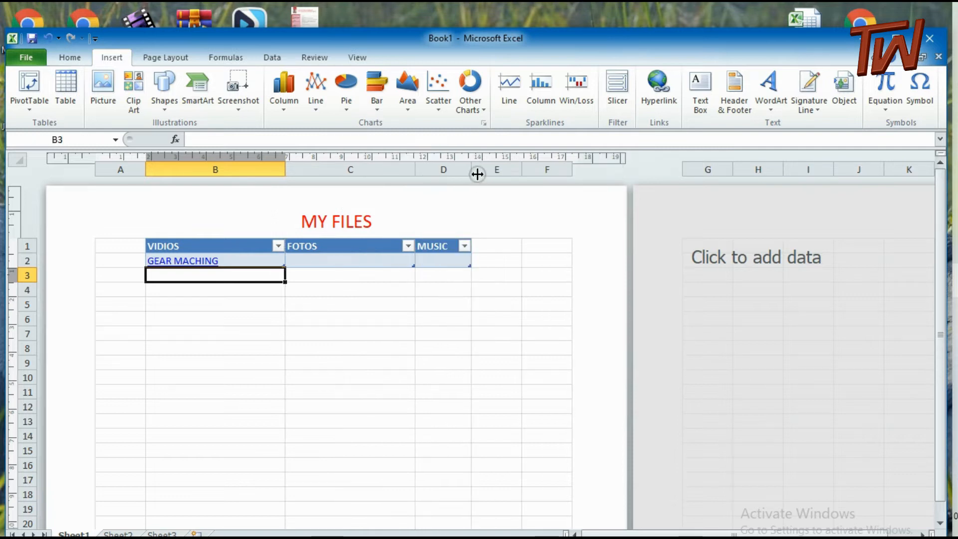
{"action": "left_click_drag", "start_coordinate": [474, 169], "coordinate": [546, 169]}
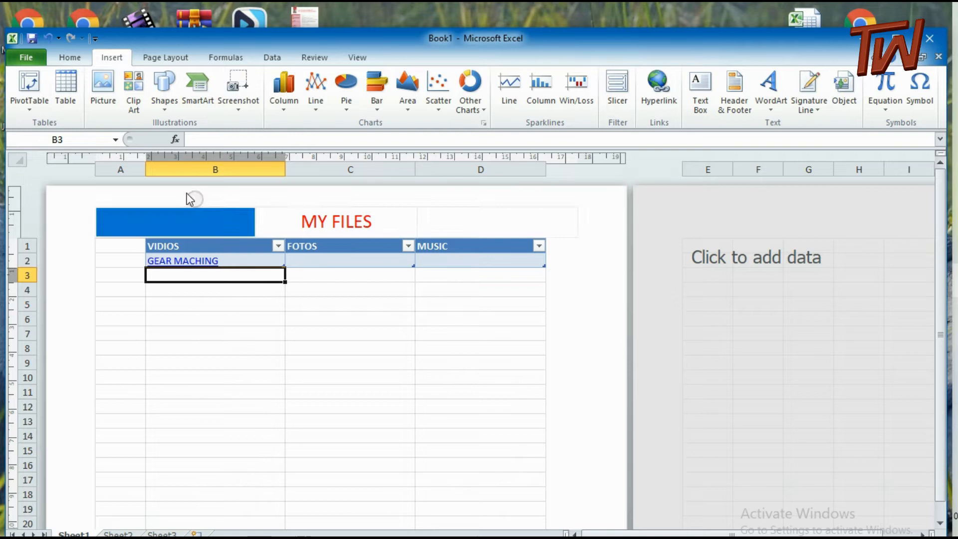
Insert a hyperlink in cell B3 to the existing file GEAR MACHINING 2 in the vidios folder on Local Disk (K:)
{"action": "left_click", "coordinate": [660, 95]}
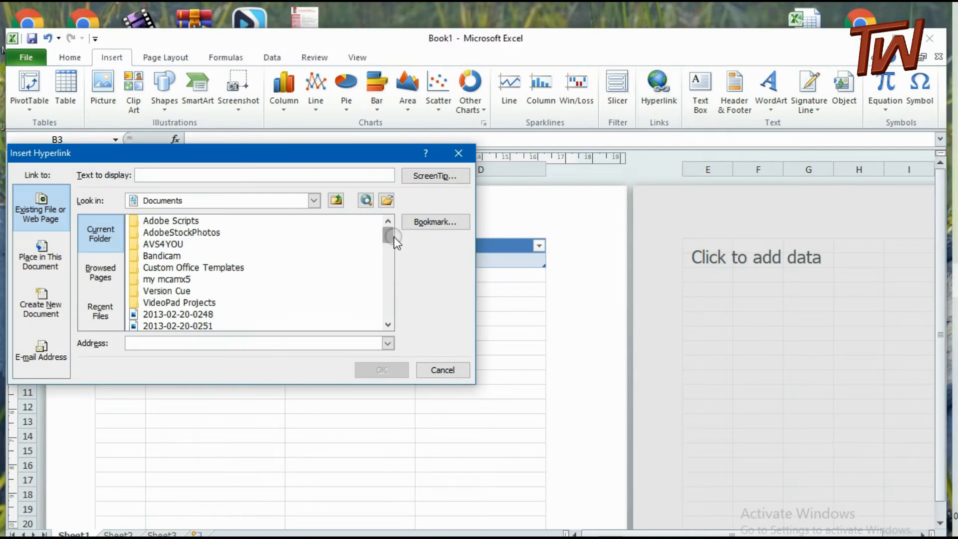
{"action": "left_click", "coordinate": [388, 236]}
{"action": "left_click", "coordinate": [314, 201]}
{"action": "left_click", "coordinate": [315, 245]}
{"action": "left_click_drag", "start_coordinate": [316, 246], "coordinate": [317, 271]}
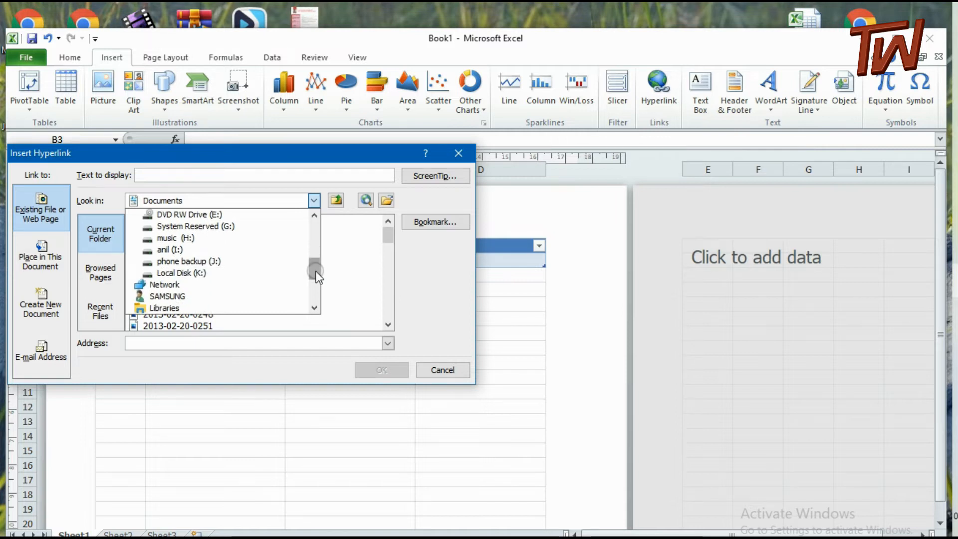
{"action": "left_click", "coordinate": [197, 277]}
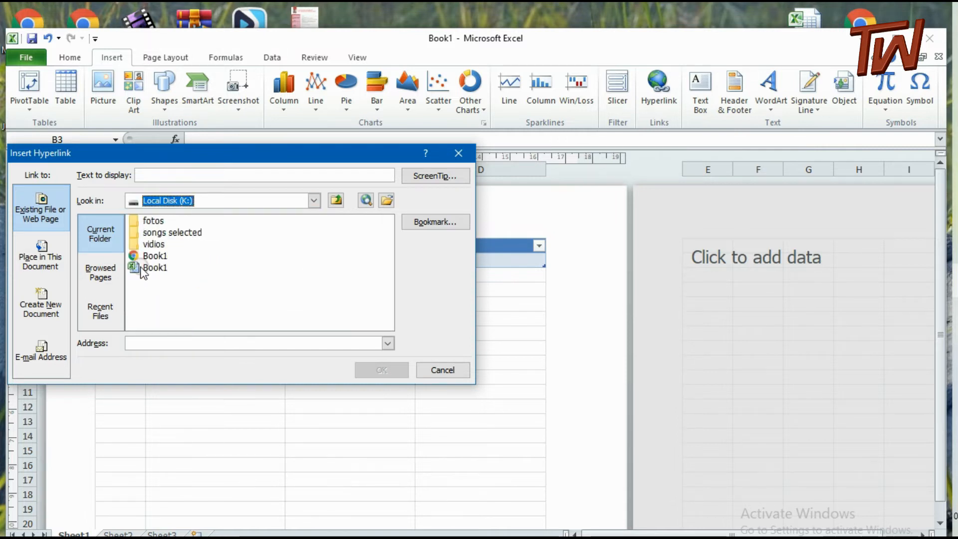
{"action": "left_click", "coordinate": [153, 245]}
{"action": "double_click", "coordinate": [154, 245]}
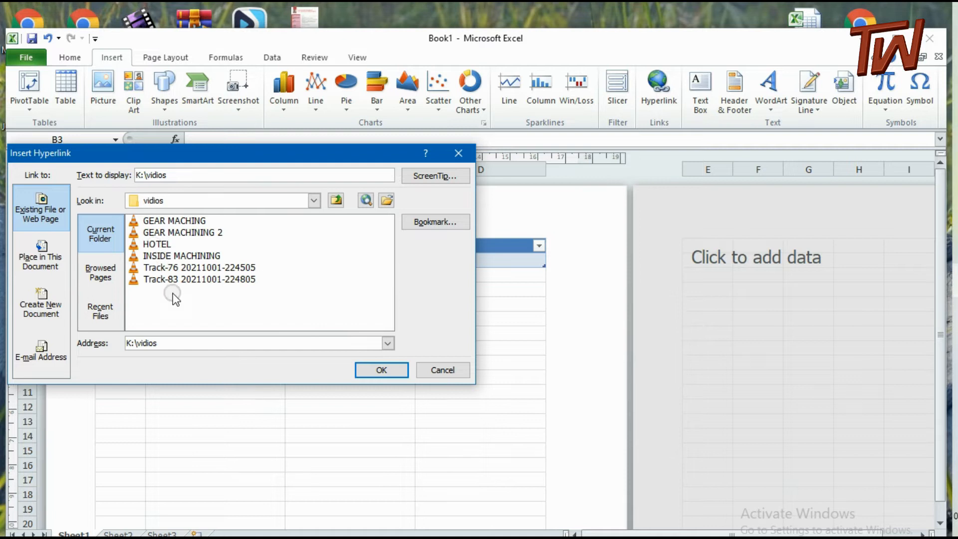
{"action": "left_click", "coordinate": [176, 232]}
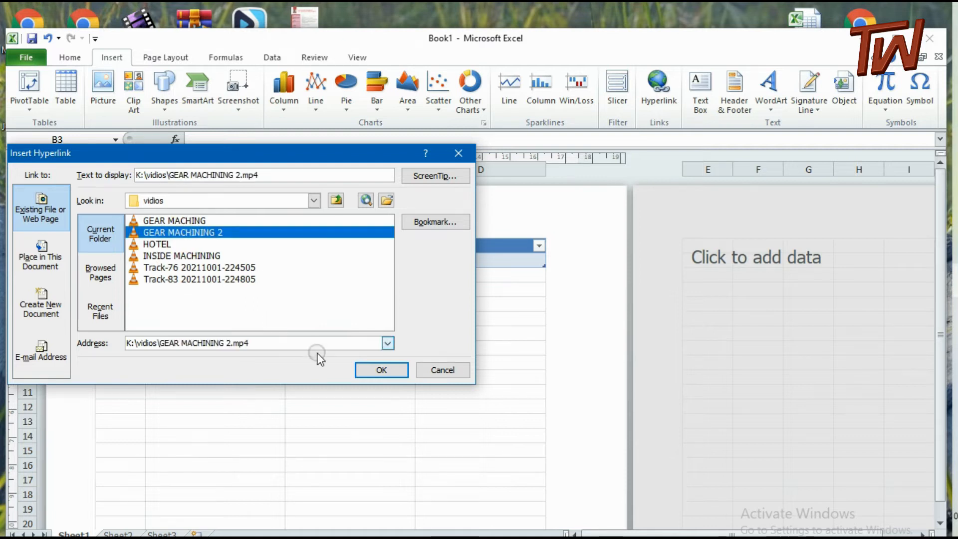
{"action": "left_click", "coordinate": [381, 370]}
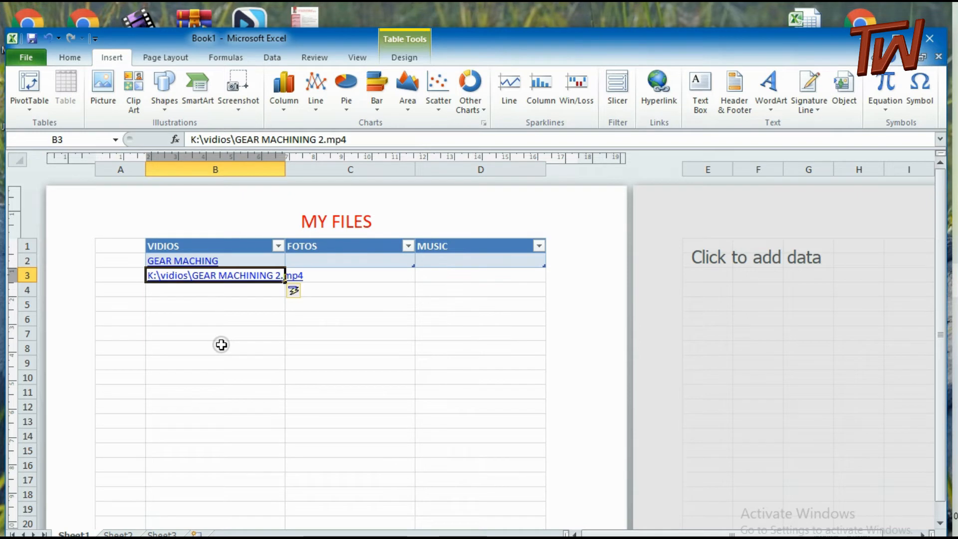
Replace the file path shown in the linked cell B3 with the text GEAR MACHINING 2
{"action": "type", "text": "GEAR"}
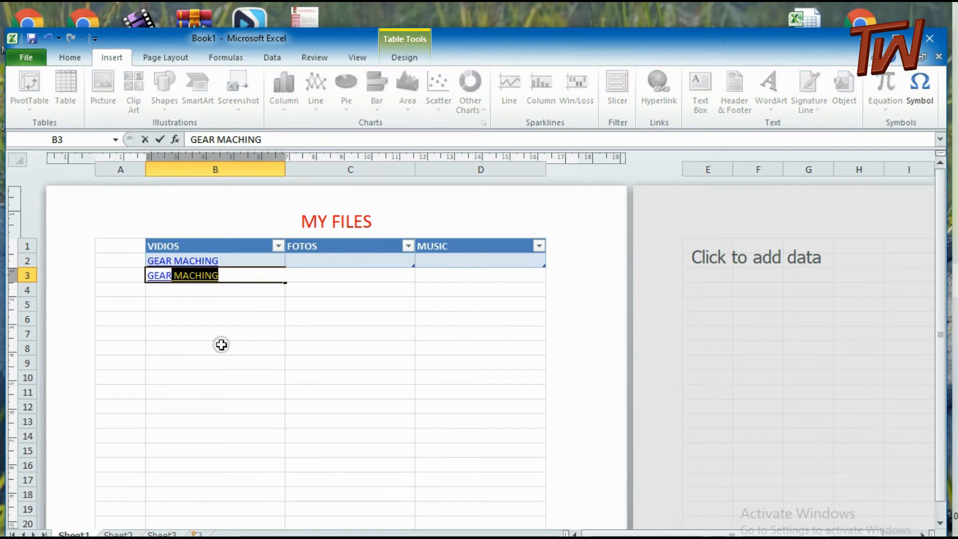
{"action": "type", "text": " MA"}
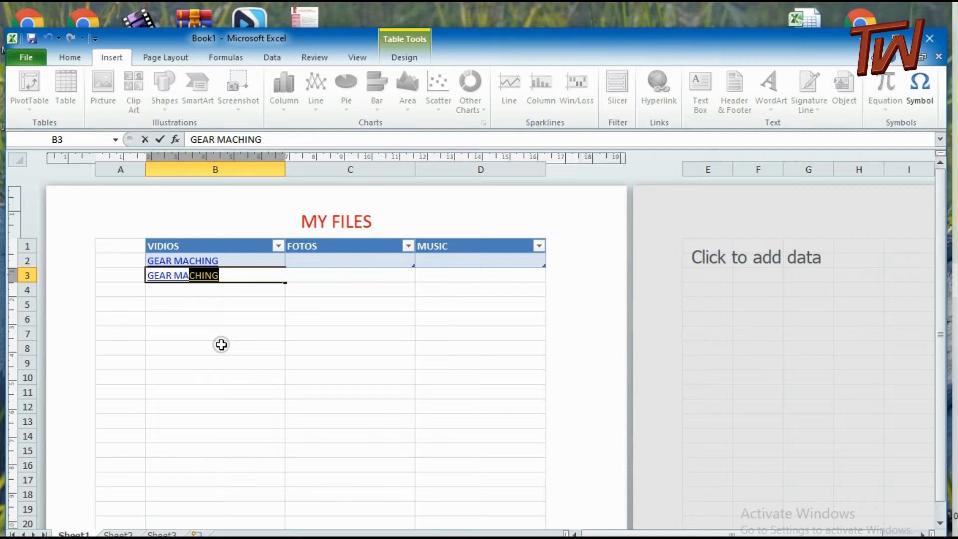
{"action": "type", "text": "CHINING"}
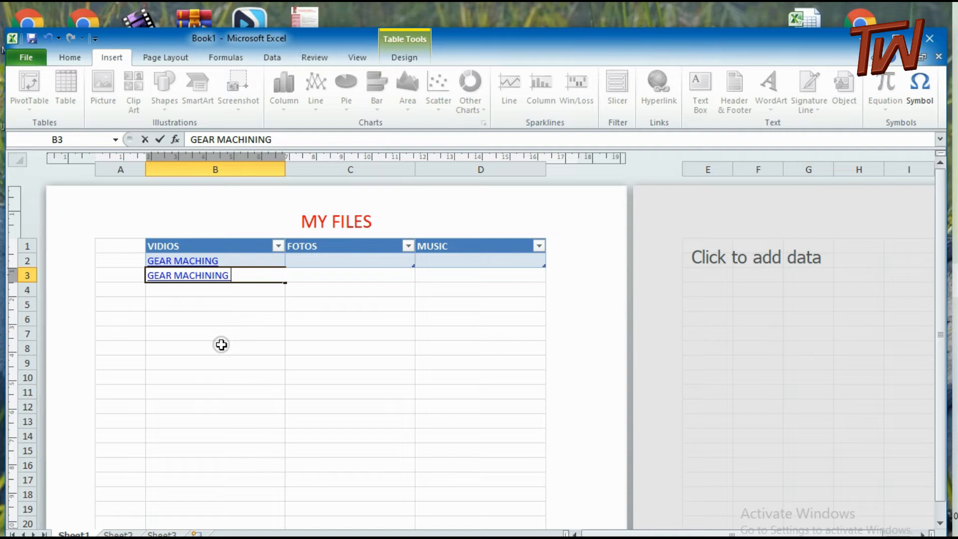
{"action": "type", "text": " 2"}
{"action": "left_click", "coordinate": [214, 290]}
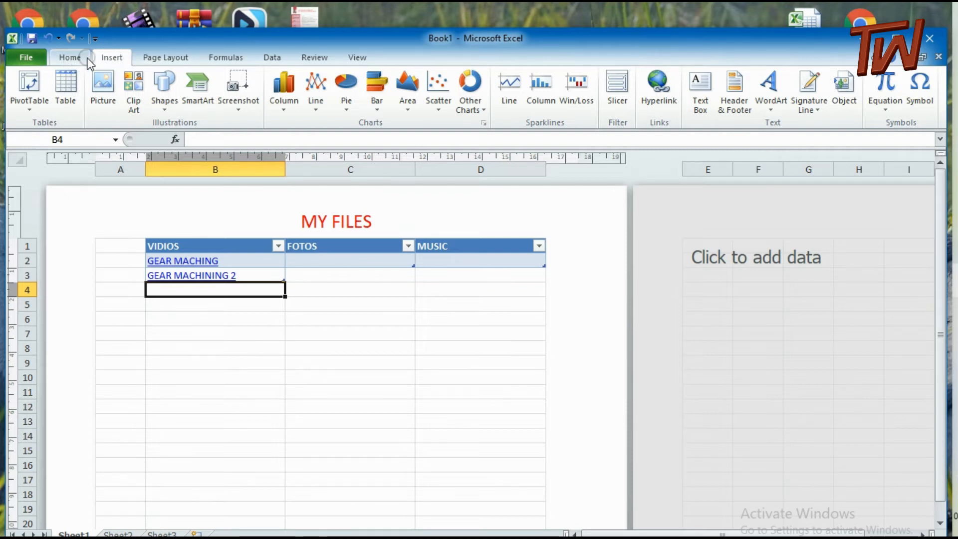
Insert a hyperlink in cell B4 to the existing file INSIDE MACHINING in the vidios folder on Local Disk (K:)
{"action": "left_click", "coordinate": [658, 85]}
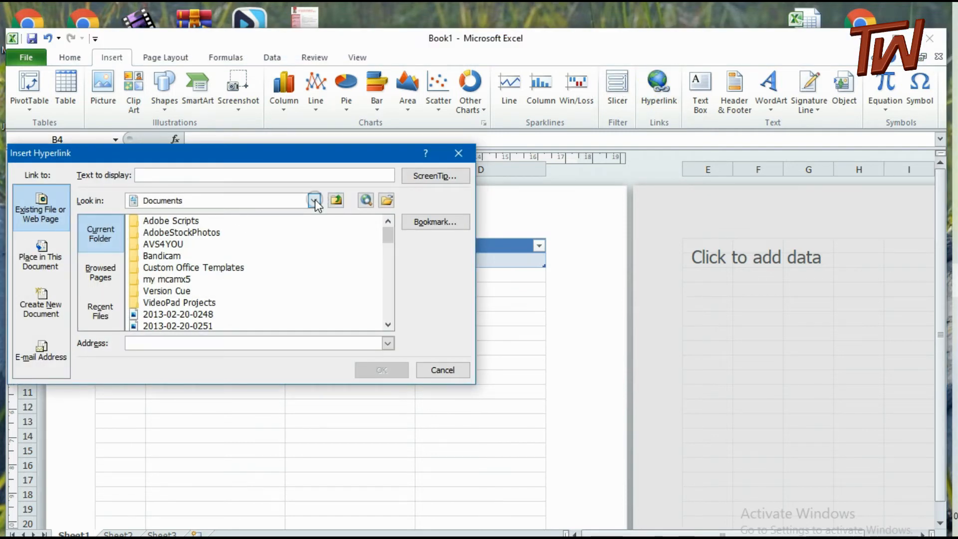
{"action": "left_click", "coordinate": [315, 200]}
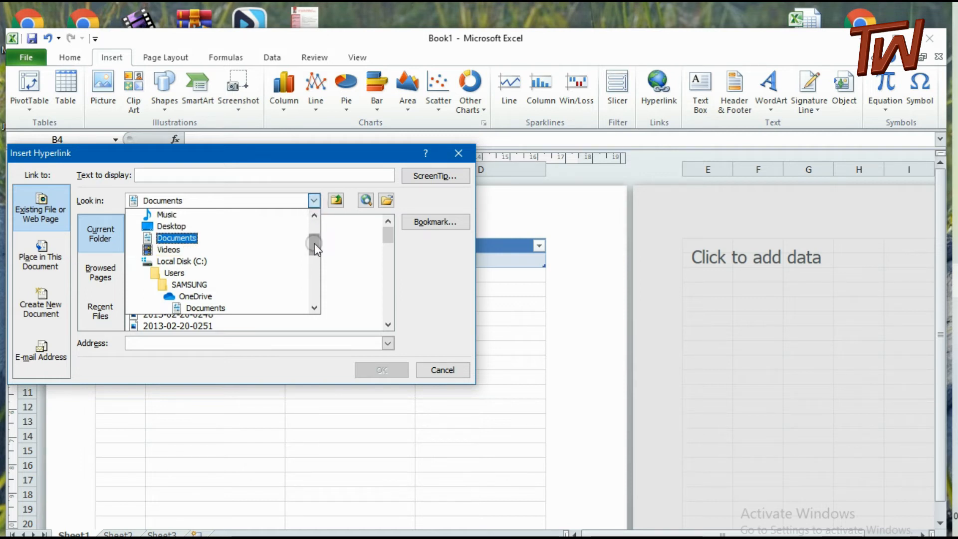
{"action": "left_click_drag", "start_coordinate": [314, 243], "coordinate": [313, 246]}
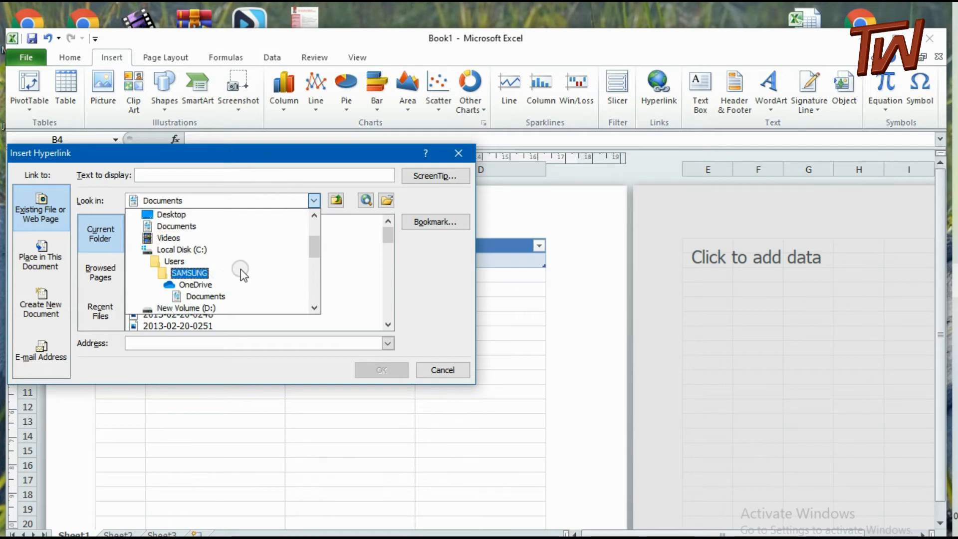
{"action": "scroll", "coordinate": [241, 269], "scroll_direction": "down", "scroll_amount": 1}
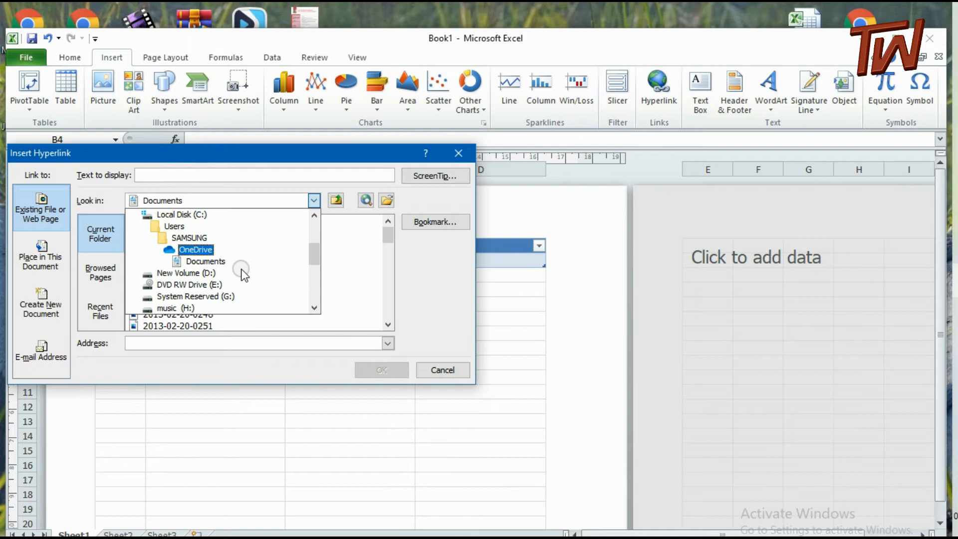
{"action": "scroll", "coordinate": [242, 272], "scroll_direction": "down", "scroll_amount": 1}
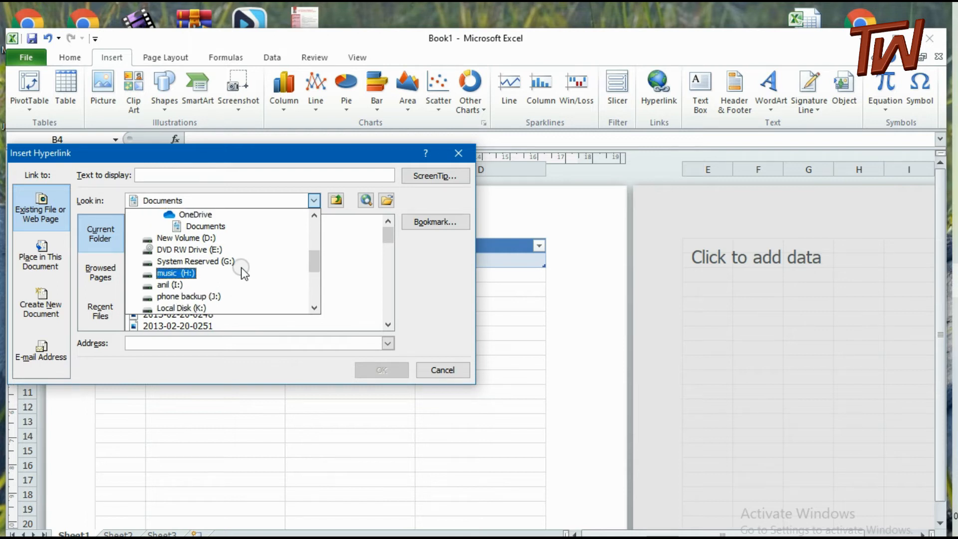
{"action": "scroll", "coordinate": [241, 266], "scroll_direction": "down", "scroll_amount": 1}
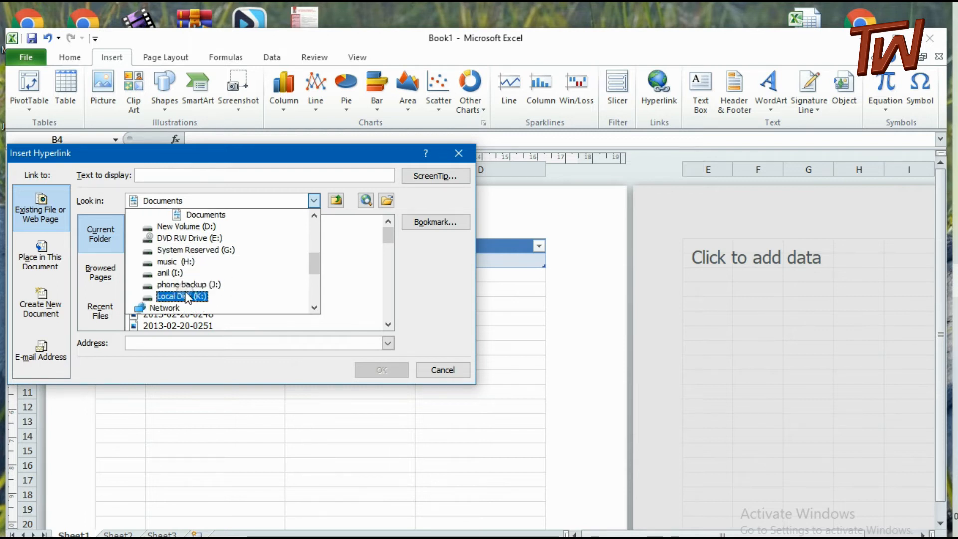
{"action": "left_click", "coordinate": [188, 297]}
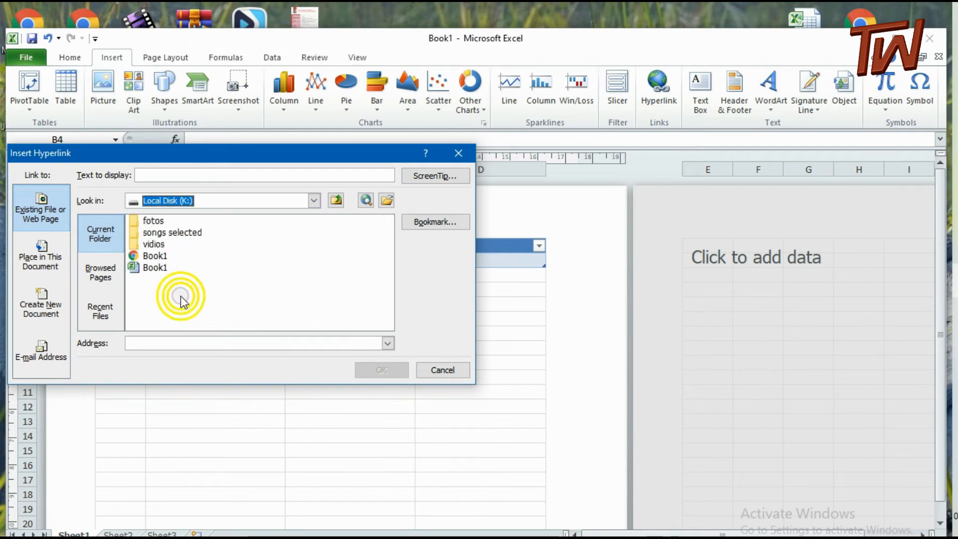
{"action": "double_click", "coordinate": [152, 245]}
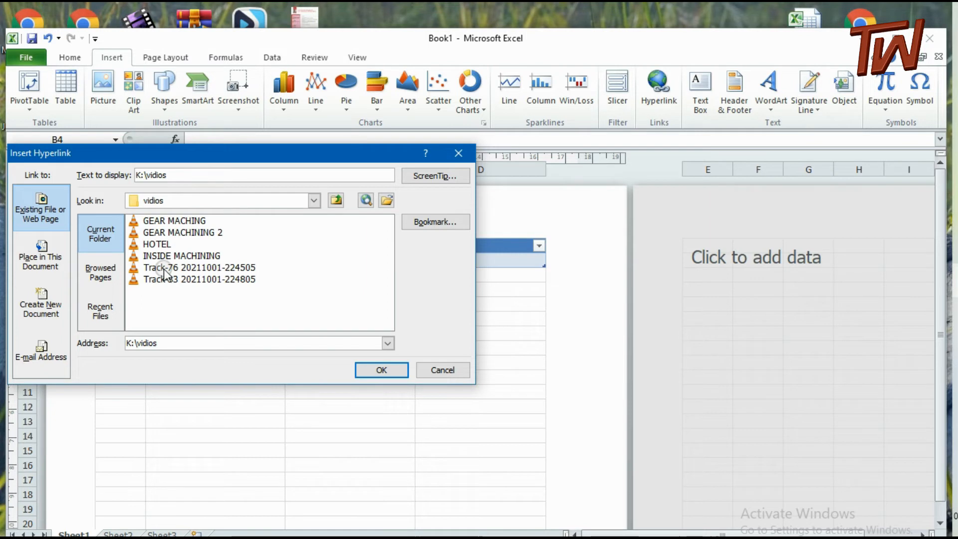
{"action": "left_click", "coordinate": [160, 256]}
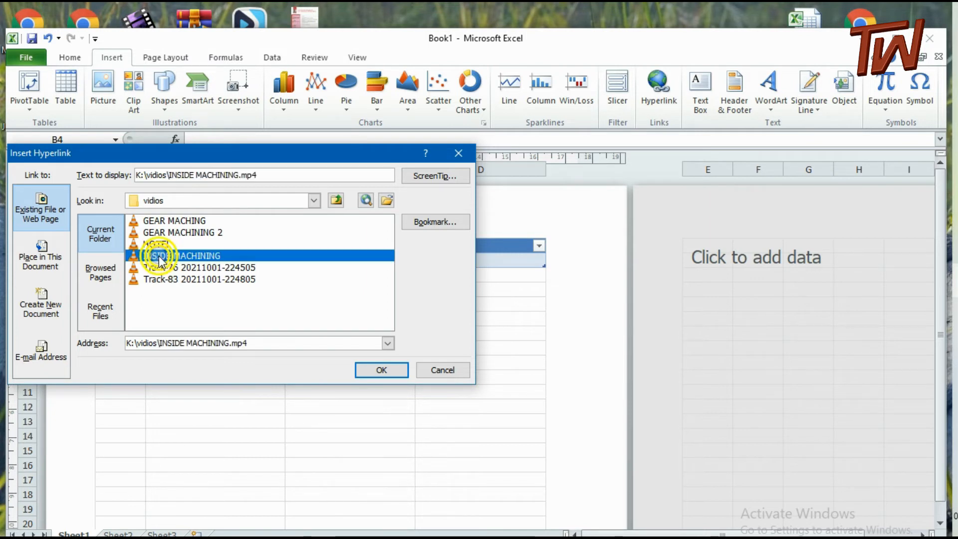
{"action": "left_click", "coordinate": [381, 370]}
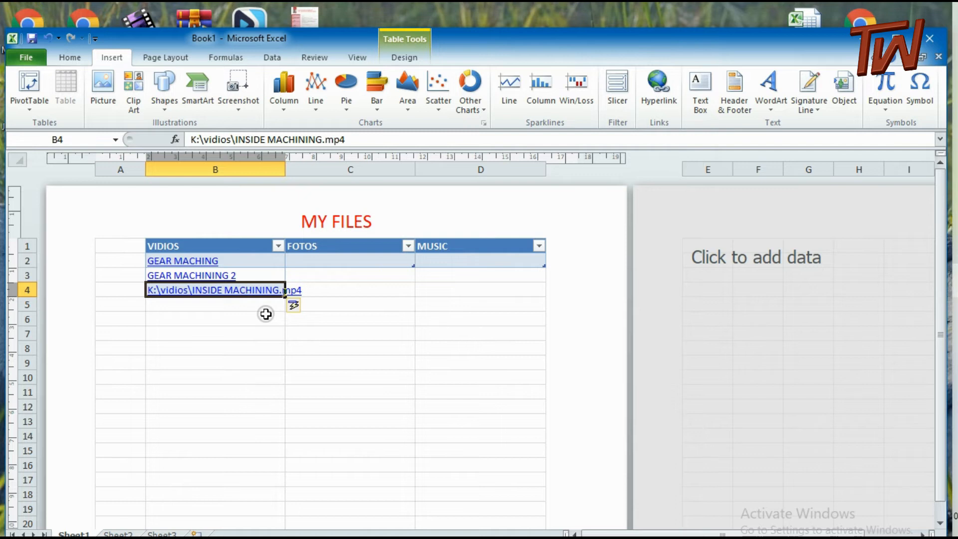
Replace the file path shown in the linked cell B4 with the text INSIDE MACHINING
{"action": "type", "text": "INSIDE N"}
{"action": "key", "text": "BackSpace"}
{"action": "type", "text": "M"}
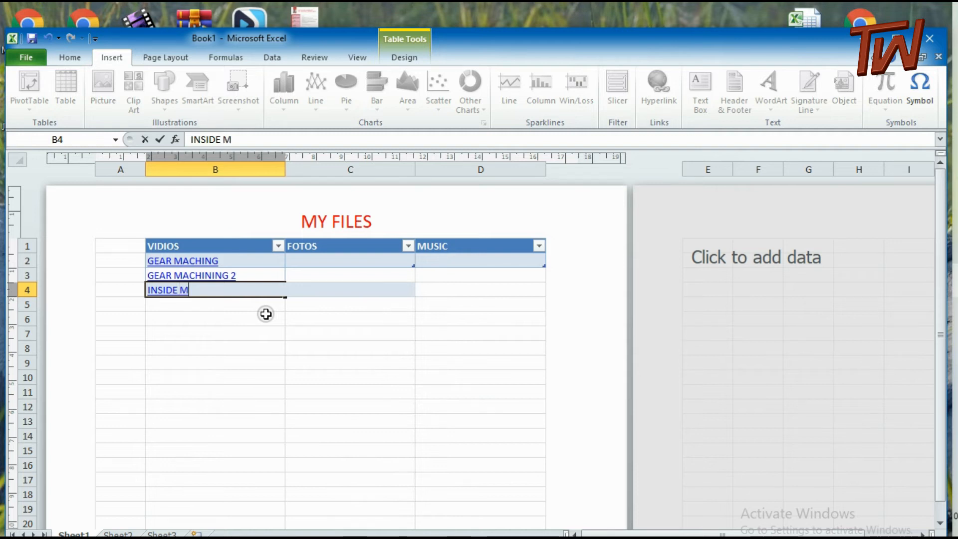
{"action": "type", "text": "ACHINING"}
{"action": "left_click", "coordinate": [230, 307]}
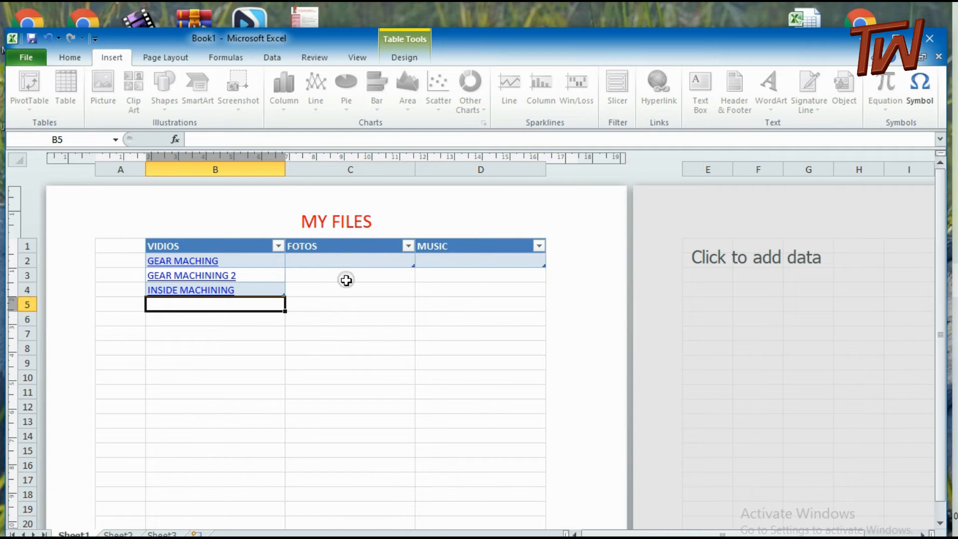
Enter MAMZAR FOTOS in cell C2 as the first entry under FOTOS
{"action": "left_click", "coordinate": [354, 259]}
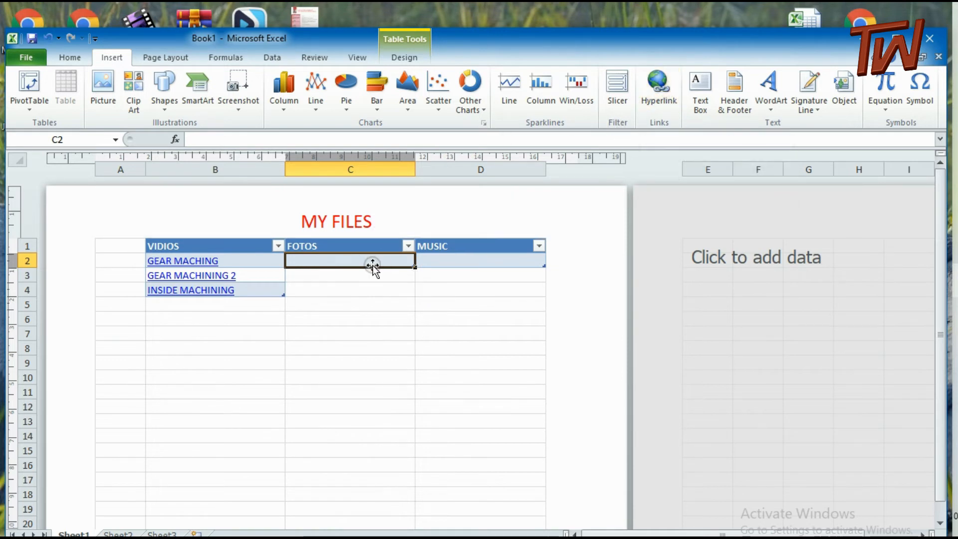
{"action": "type", "text": "M"}
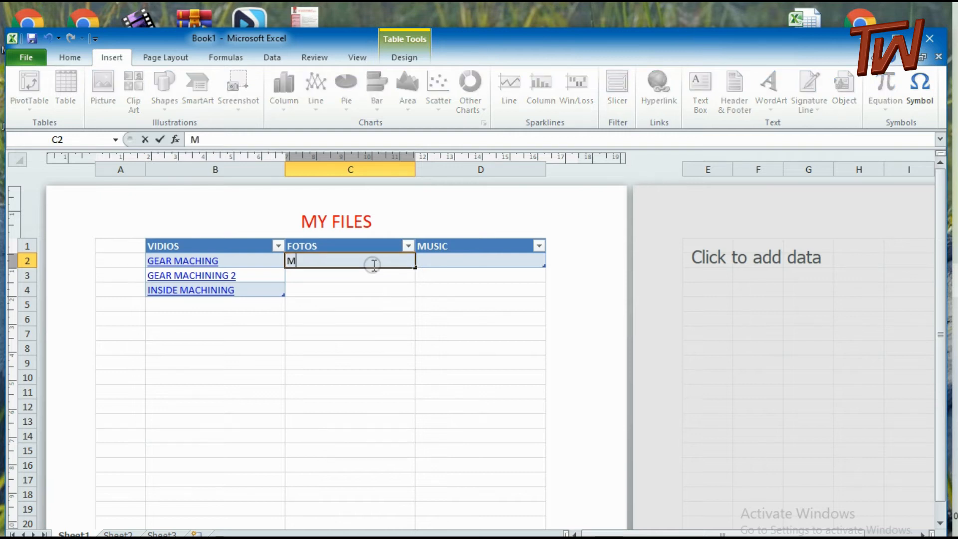
{"action": "type", "text": "AM"}
{"action": "type", "text": "ZAR"}
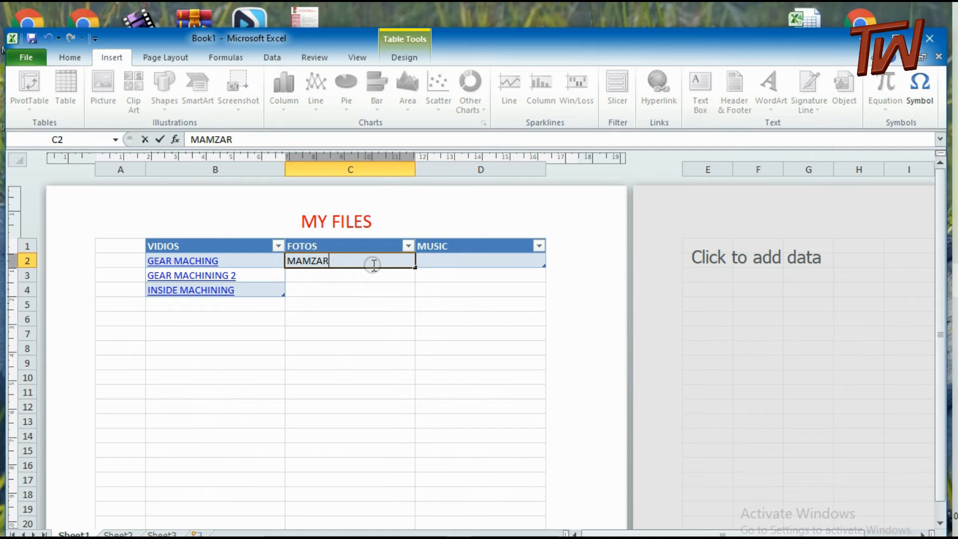
{"action": "type", "text": " FOT"}
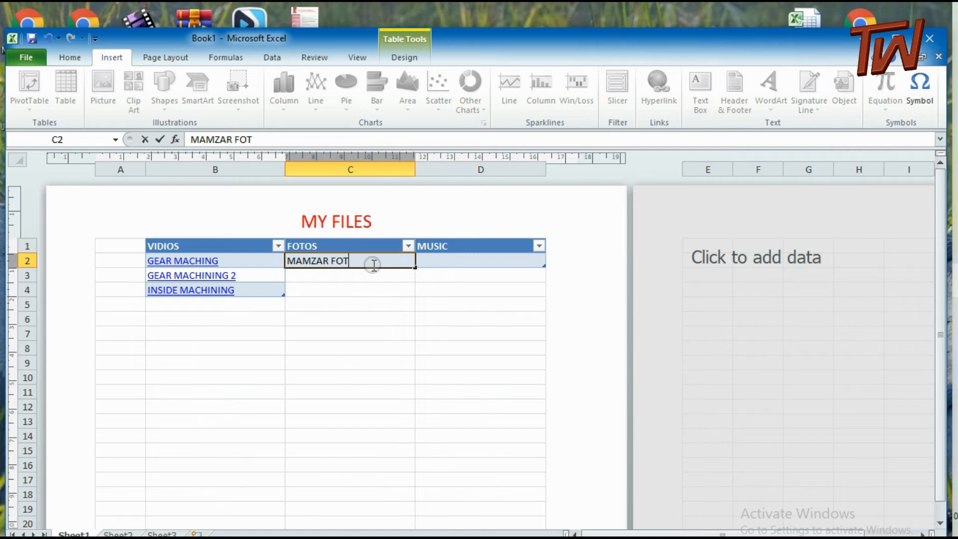
{"action": "type", "text": "OS"}
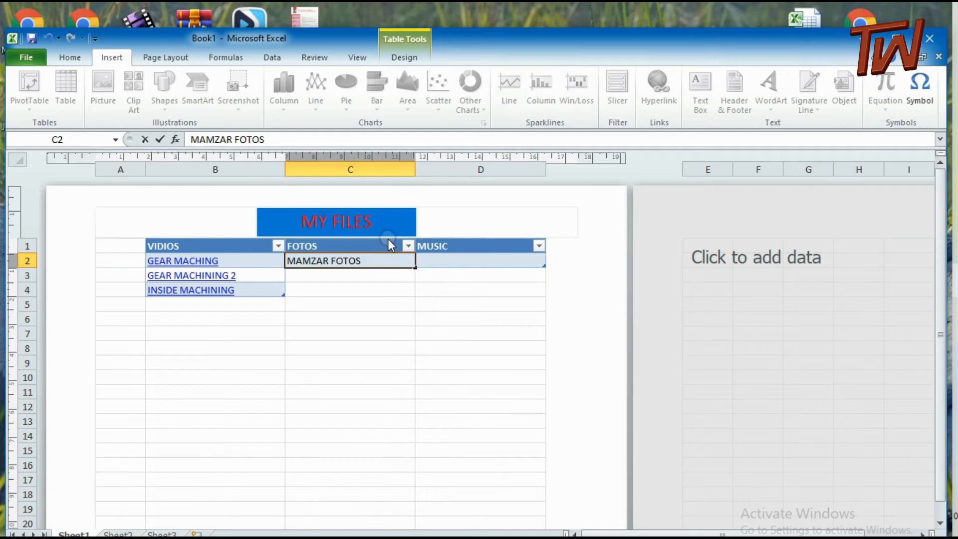
{"action": "left_click", "coordinate": [369, 277]}
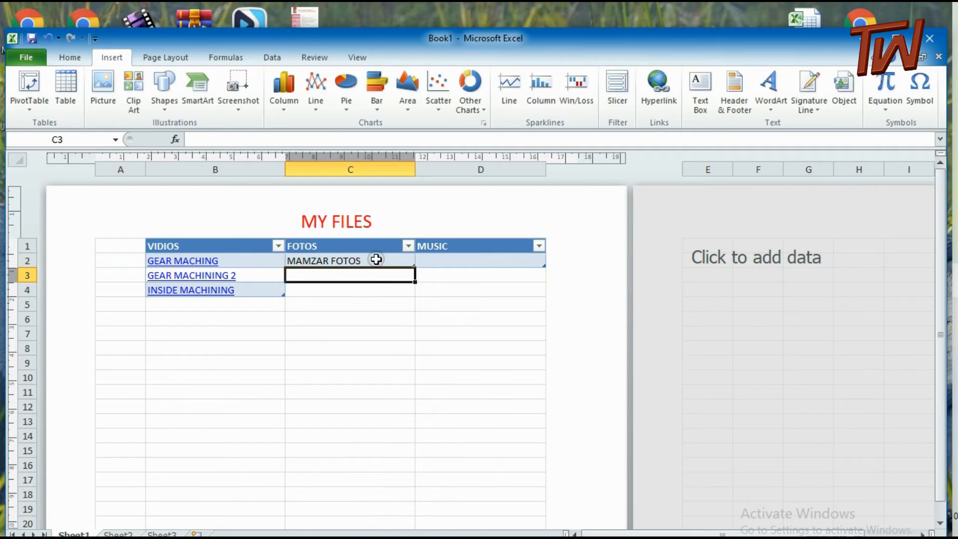
Link the MAMZAR FOTOS cell to the existing file IMG_20211001_175331 in the fotos folder on Local Disk (K:)
{"action": "left_click", "coordinate": [376, 259]}
{"action": "left_click", "coordinate": [659, 91]}
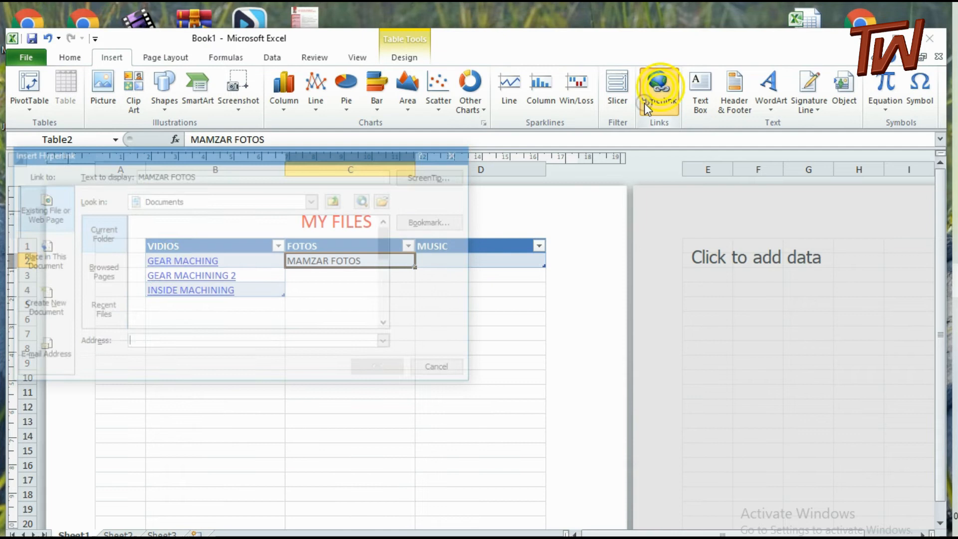
{"action": "left_click", "coordinate": [338, 200]}
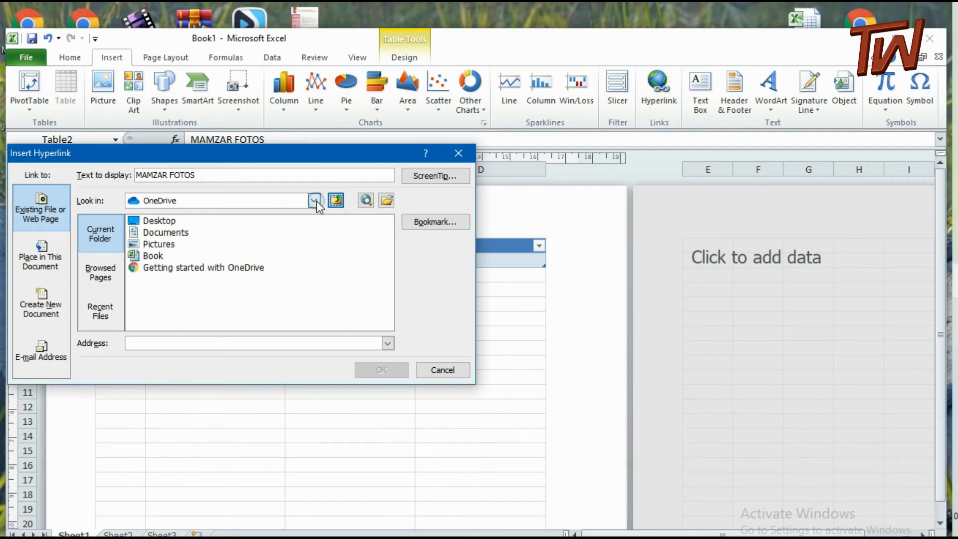
{"action": "left_click", "coordinate": [314, 200]}
{"action": "left_click", "coordinate": [318, 239]}
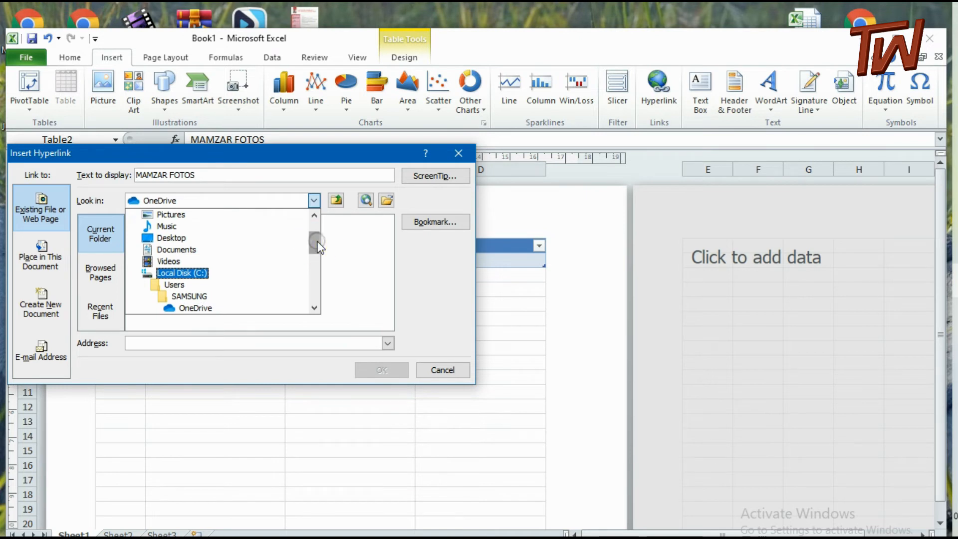
{"action": "left_click_drag", "start_coordinate": [317, 243], "coordinate": [320, 268]}
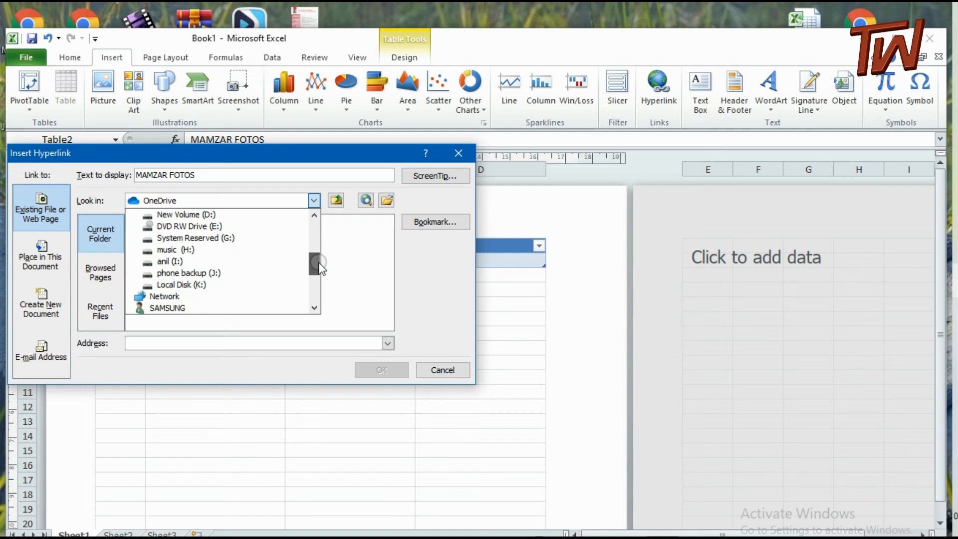
{"action": "left_click", "coordinate": [180, 284]}
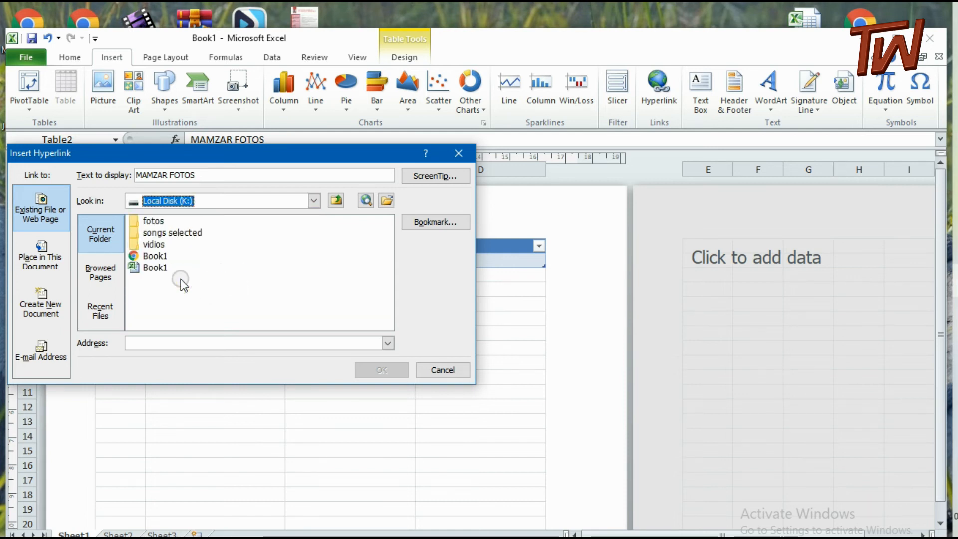
{"action": "left_click", "coordinate": [157, 222]}
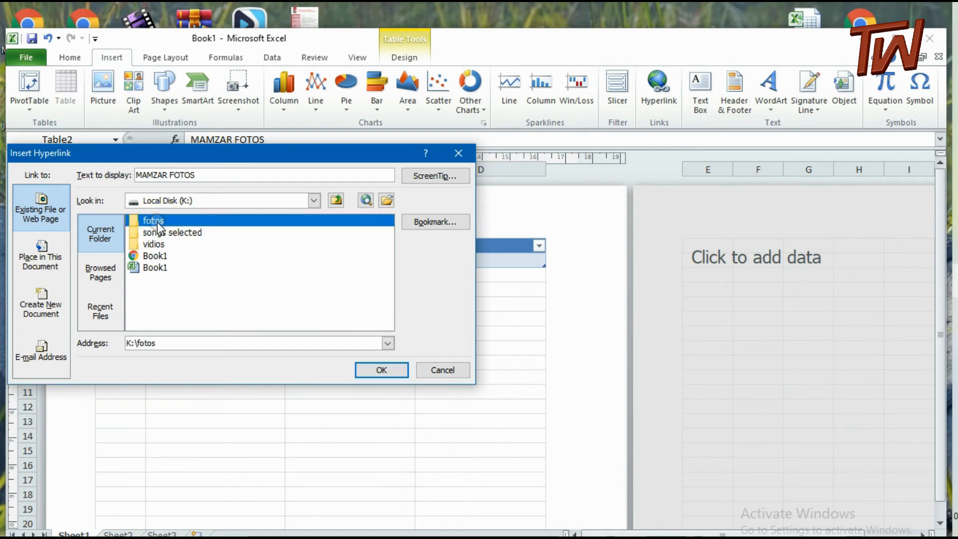
{"action": "double_click", "coordinate": [157, 222]}
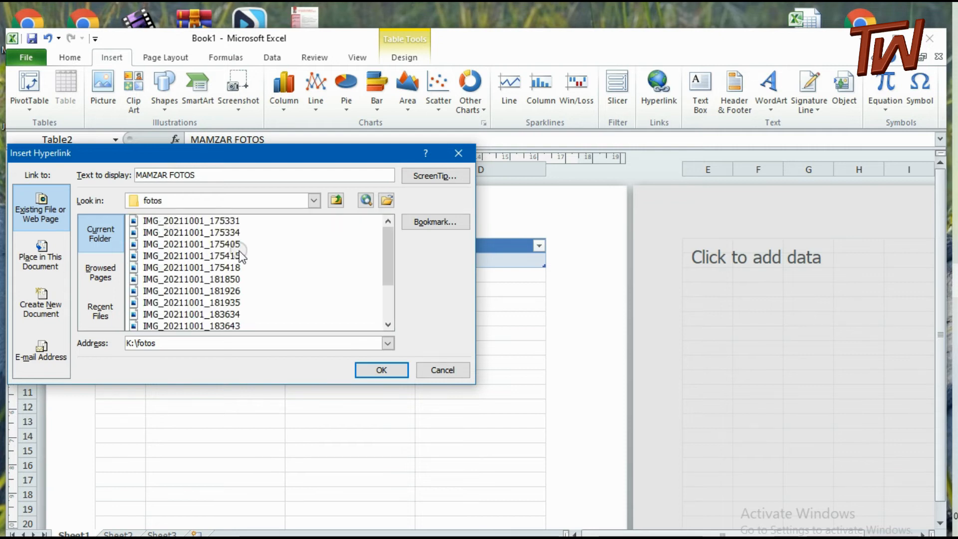
{"action": "left_click", "coordinate": [261, 224]}
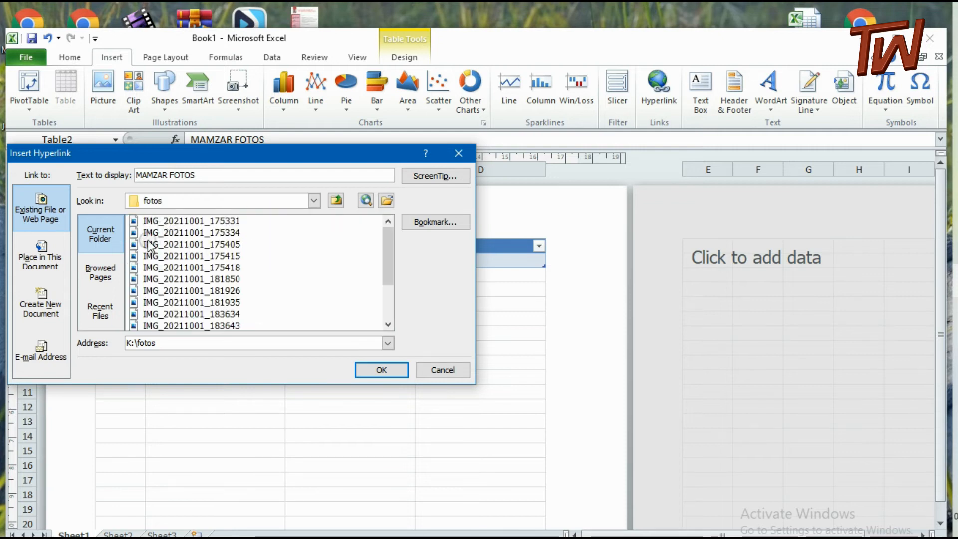
{"action": "left_click", "coordinate": [144, 221]}
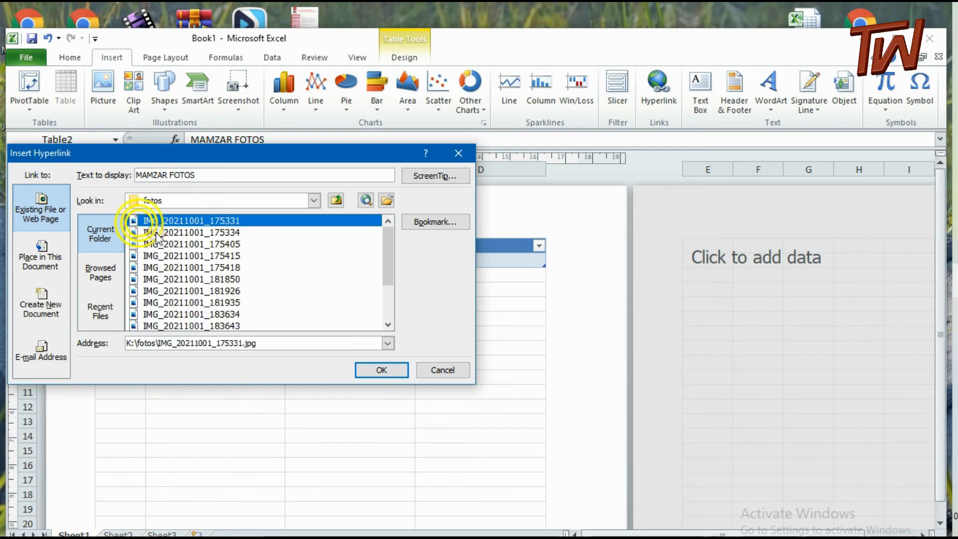
{"action": "left_click", "coordinate": [375, 371]}
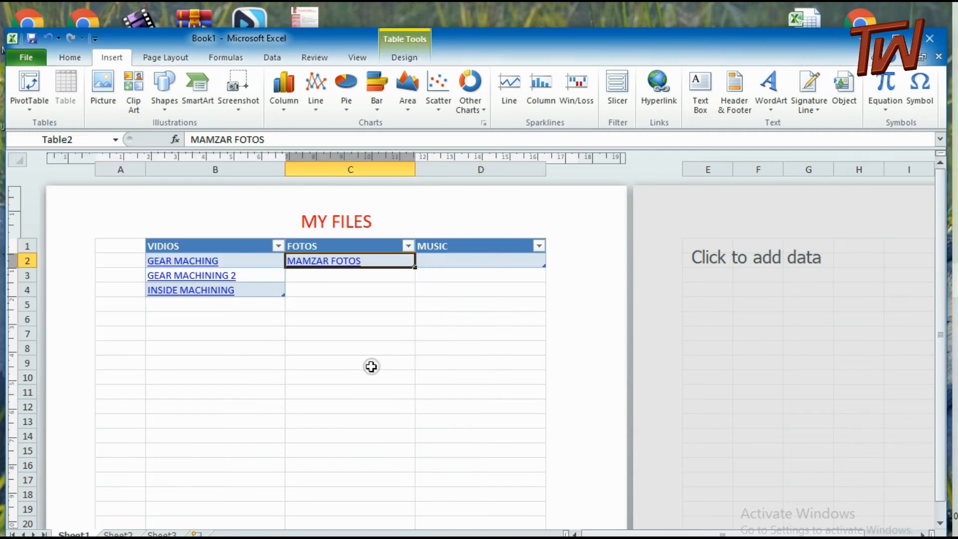
Insert a hyperlink in cell C3 to the fotos folder on Local Disk (K:)
{"action": "left_click", "coordinate": [342, 279]}
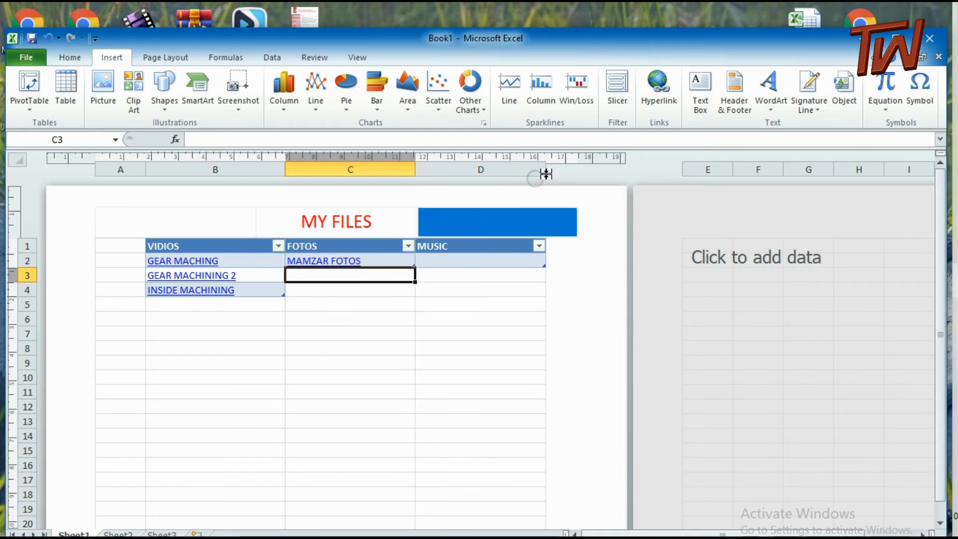
{"action": "left_click", "coordinate": [659, 89]}
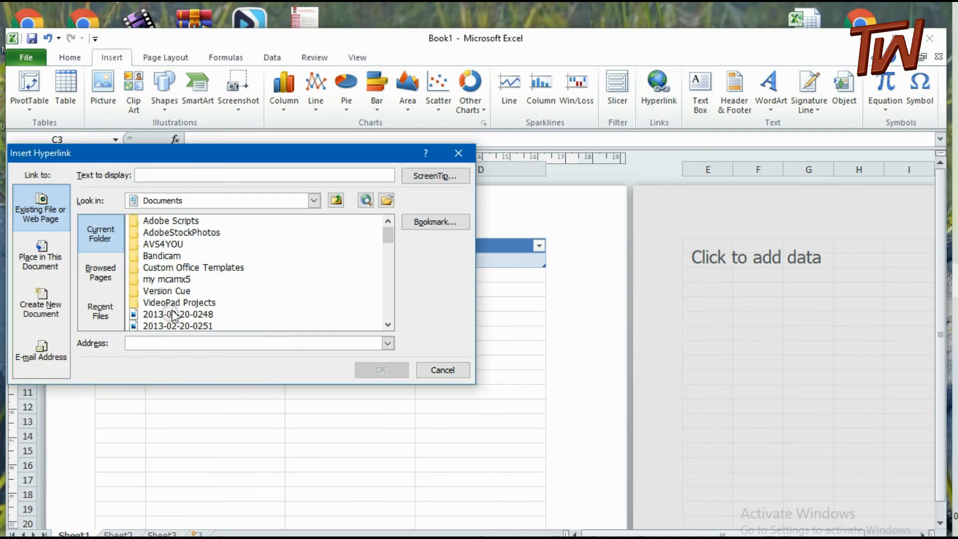
{"action": "left_click", "coordinate": [322, 201]}
{"action": "scroll", "coordinate": [237, 286], "scroll_direction": "down", "scroll_amount": 1}
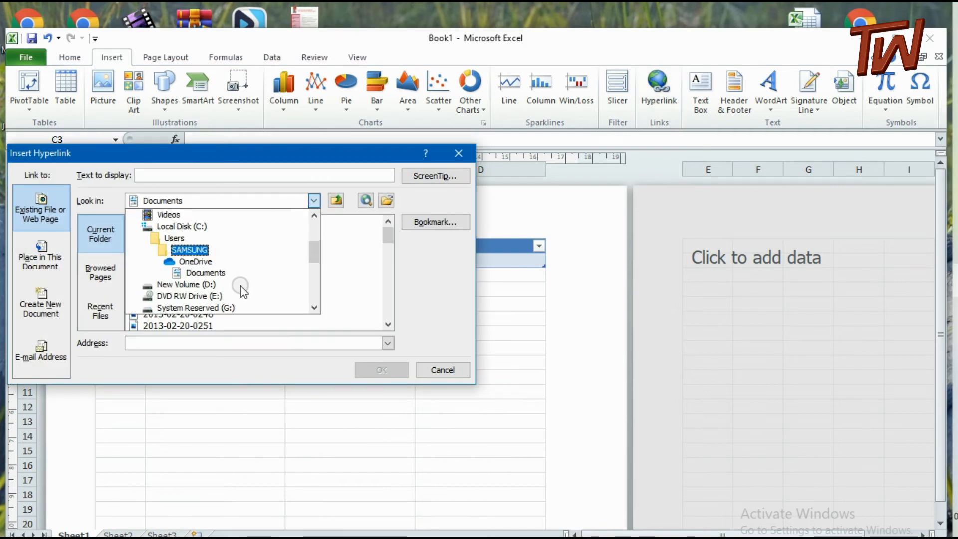
{"action": "scroll", "coordinate": [241, 285], "scroll_direction": "down", "scroll_amount": 1}
{"action": "scroll", "coordinate": [240, 285], "scroll_direction": "down", "scroll_amount": 2}
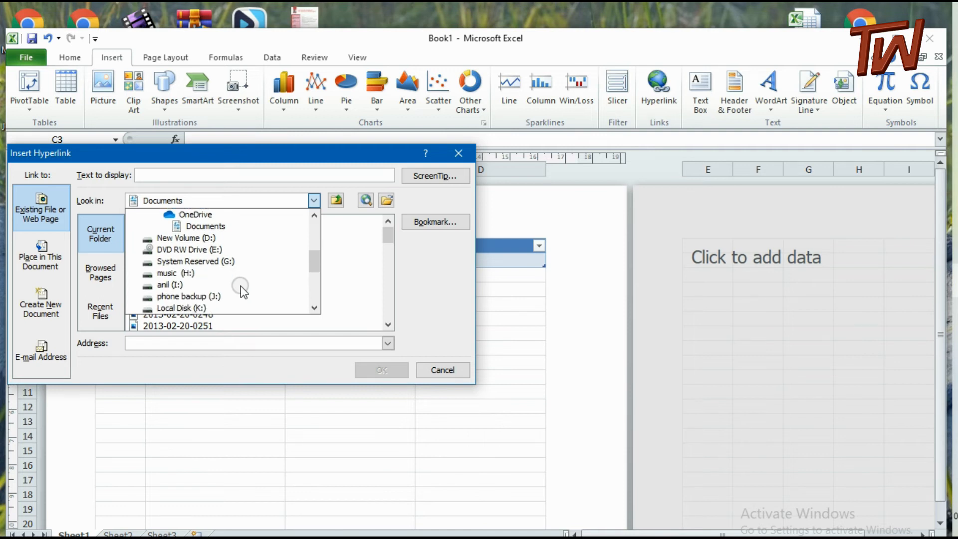
{"action": "scroll", "coordinate": [240, 286], "scroll_direction": "down", "scroll_amount": 1}
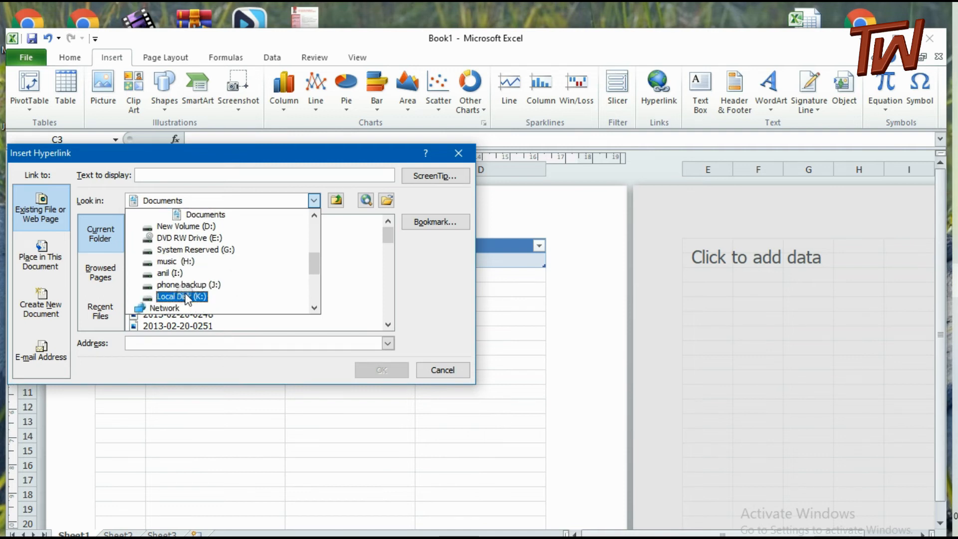
{"action": "left_click", "coordinate": [185, 296]}
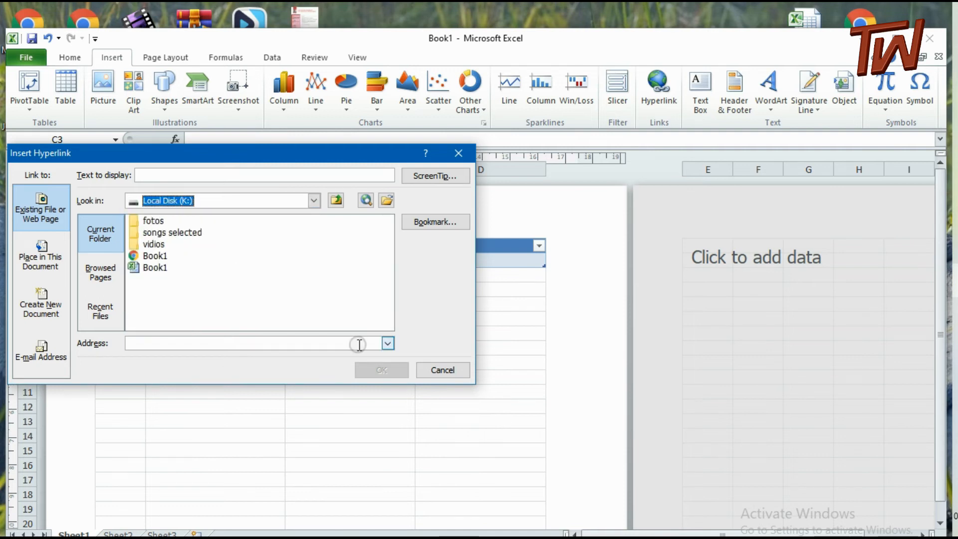
{"action": "left_click", "coordinate": [159, 220]}
{"action": "left_click", "coordinate": [390, 370]}
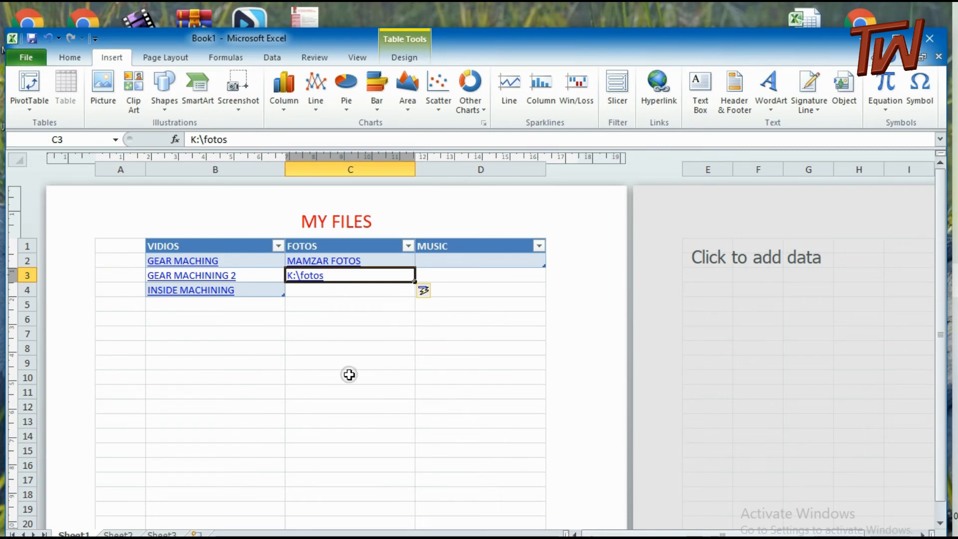
Replace the folder path shown in the linked cell C3 with the text MAMZAR FOTOS
{"action": "type", "text": "MA"}
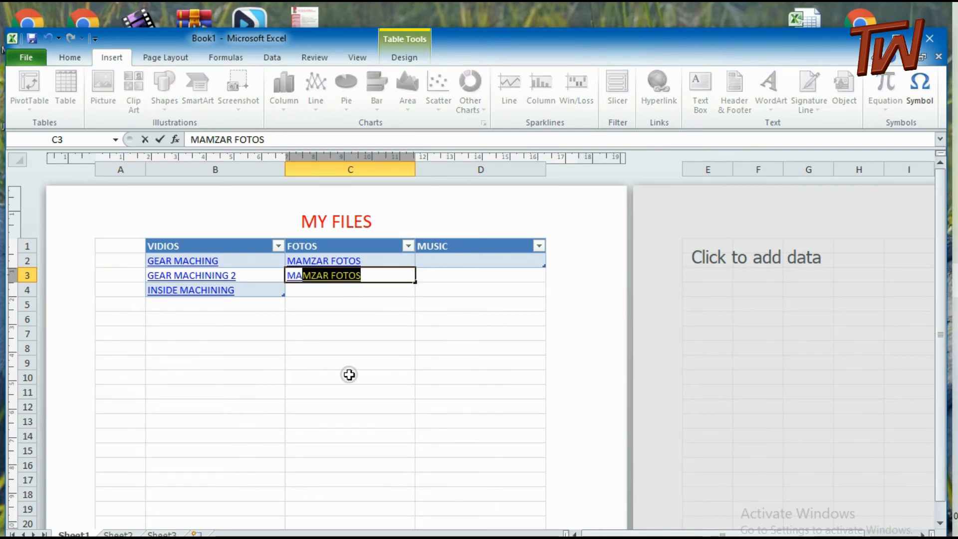
{"action": "type", "text": "MZAR FOTO"}
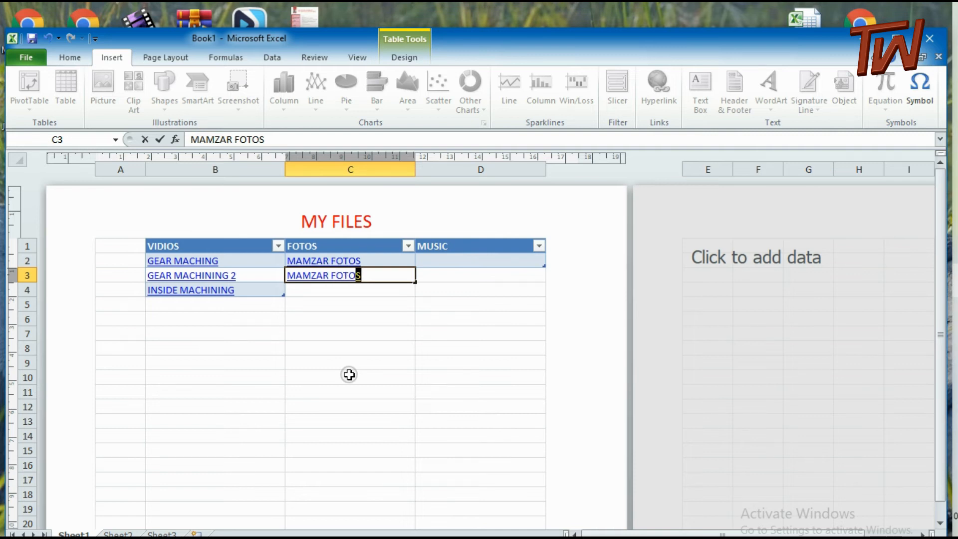
{"action": "type", "text": "S"}
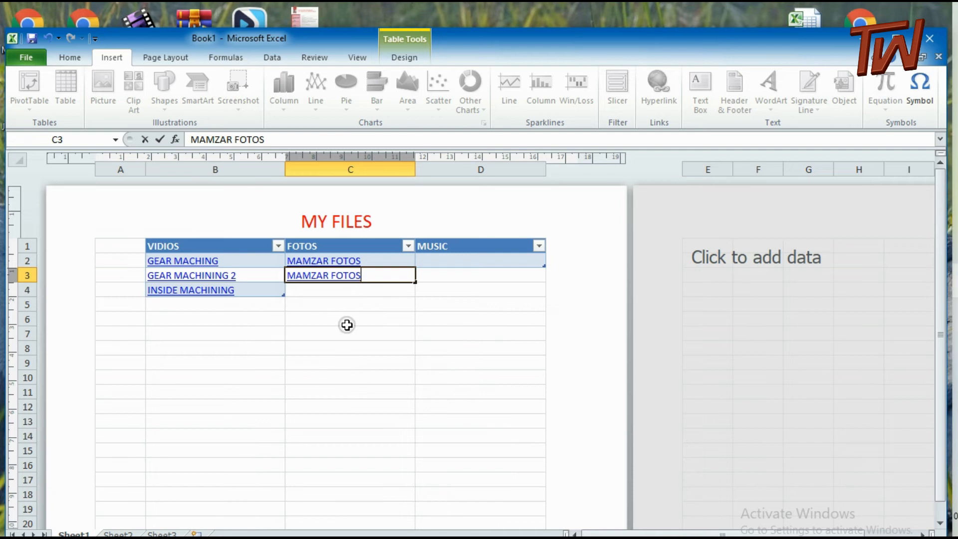
{"action": "left_click", "coordinate": [350, 293]}
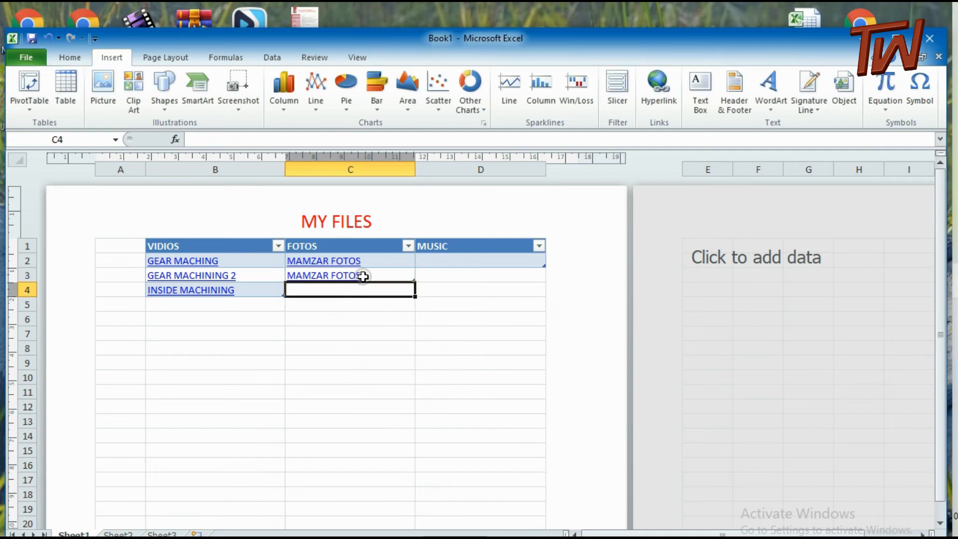
Edit the hyperlink of cell C3 so that it points to the fotos folder on Local Disk (K:)
{"action": "left_click", "coordinate": [364, 276]}
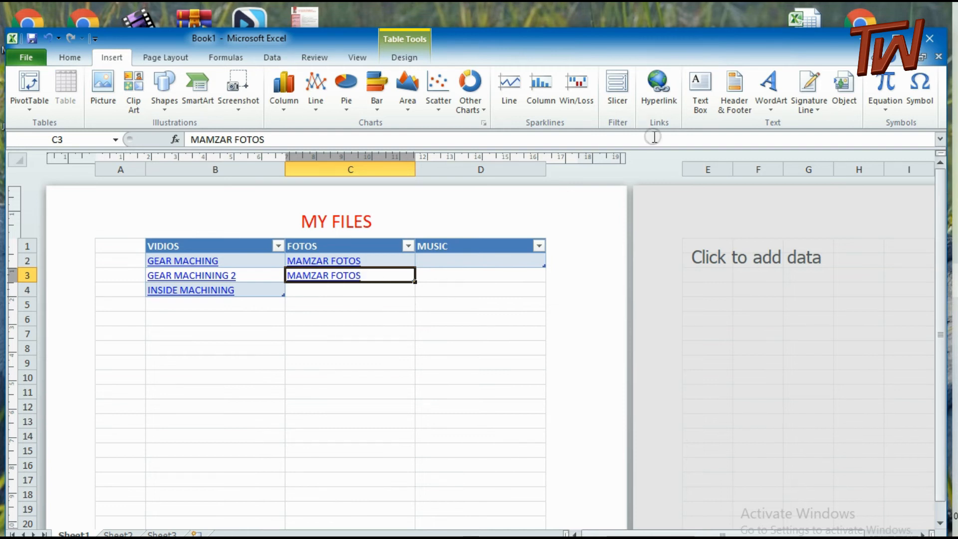
{"action": "left_click", "coordinate": [663, 95]}
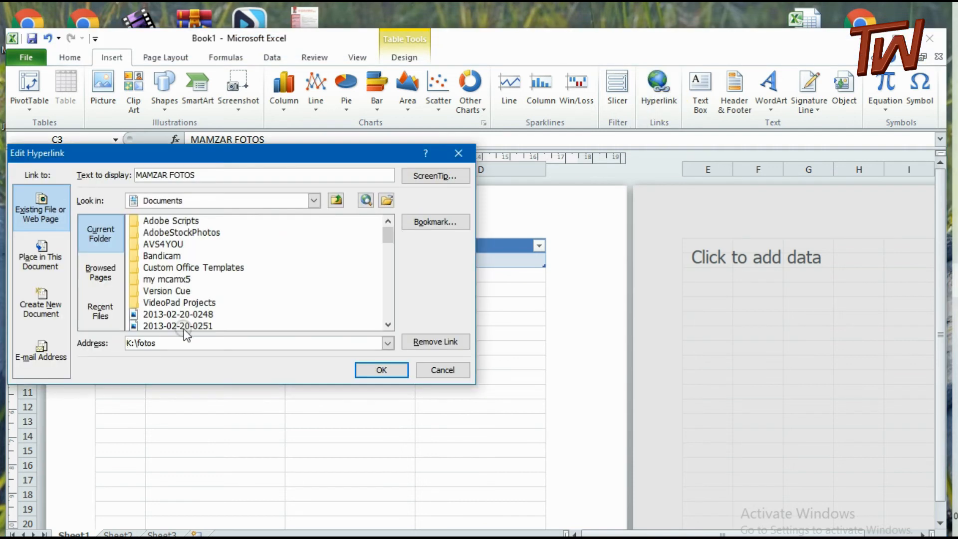
{"action": "left_click", "coordinate": [315, 201]}
{"action": "scroll", "coordinate": [208, 287], "scroll_direction": "down", "scroll_amount": 2}
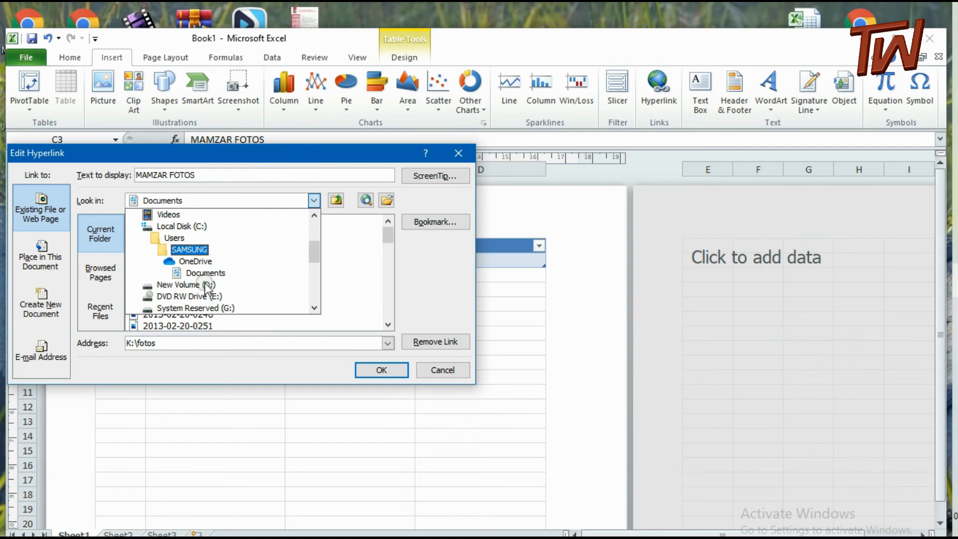
{"action": "scroll", "coordinate": [207, 288], "scroll_direction": "down", "scroll_amount": 1}
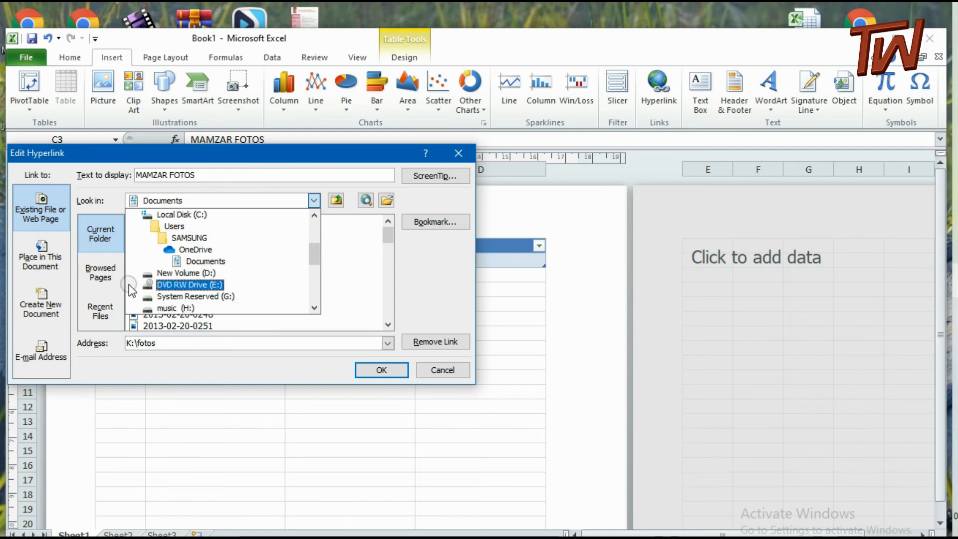
{"action": "scroll", "coordinate": [204, 305], "scroll_direction": "down", "scroll_amount": 2}
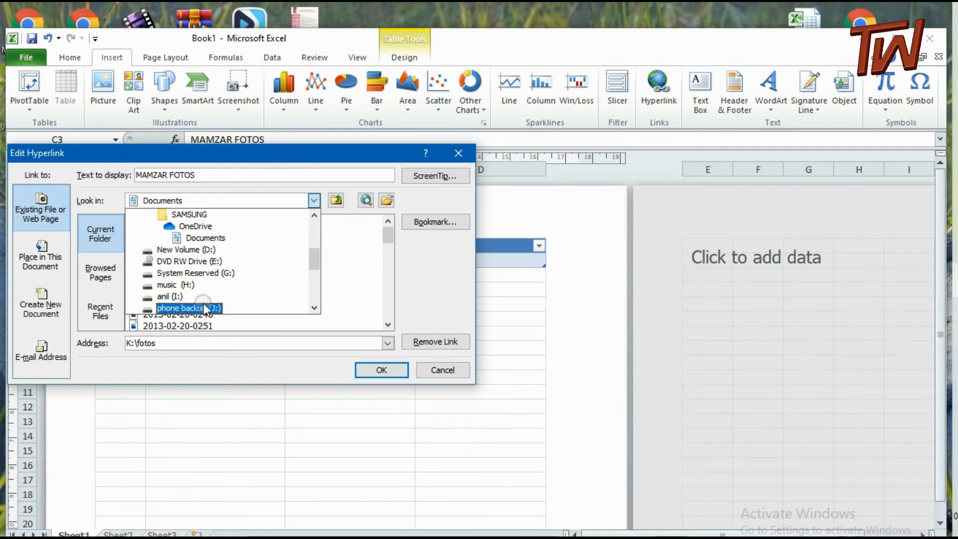
{"action": "scroll", "coordinate": [204, 308], "scroll_direction": "down", "scroll_amount": 2}
{"action": "left_click", "coordinate": [194, 296]}
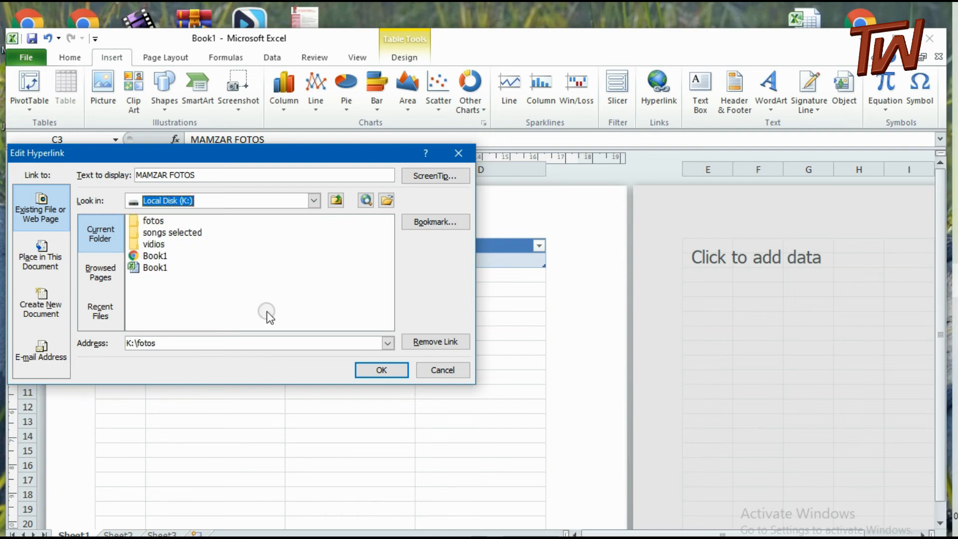
{"action": "left_click", "coordinate": [147, 223]}
{"action": "left_click", "coordinate": [384, 375]}
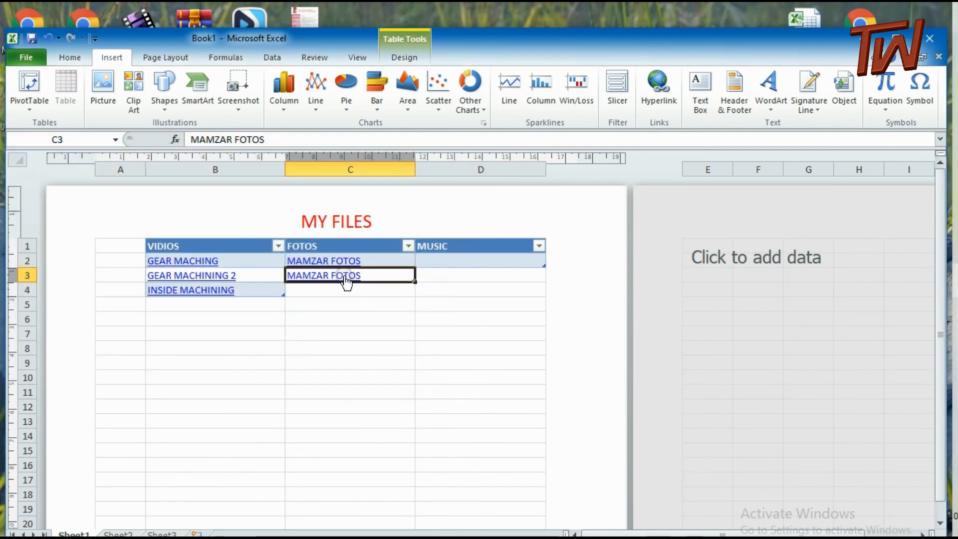
Test the hyperlinks in C3 and B4 by opening the fotos folder, closing it, and opening the INSIDE MACHINING video
{"action": "left_click", "coordinate": [348, 278]}
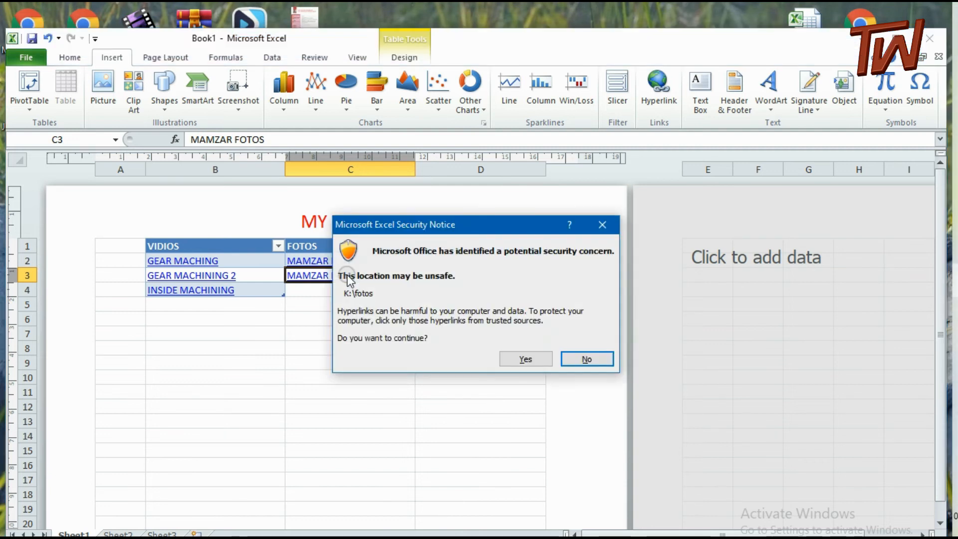
{"action": "left_click", "coordinate": [512, 361]}
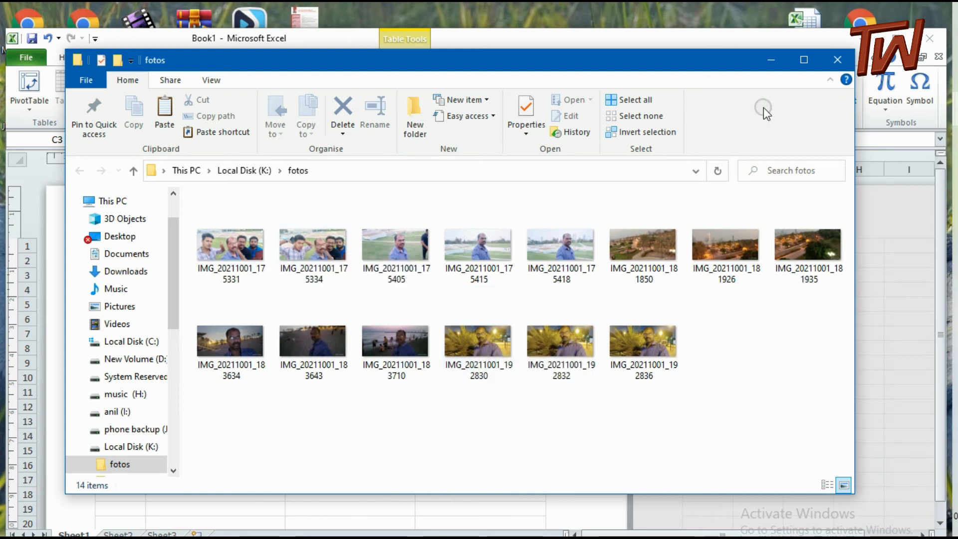
{"action": "left_click", "coordinate": [837, 60]}
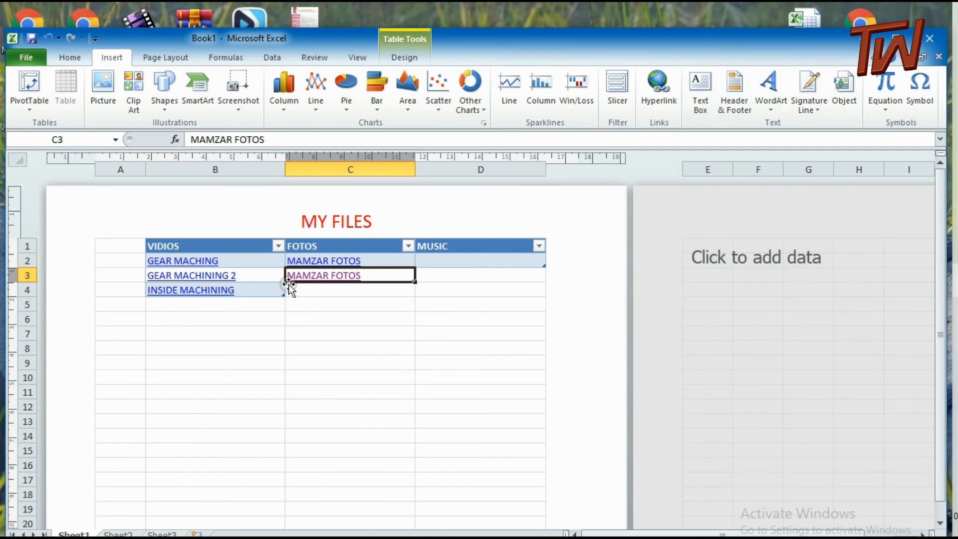
{"action": "left_click", "coordinate": [203, 293]}
{"action": "left_click", "coordinate": [528, 358]}
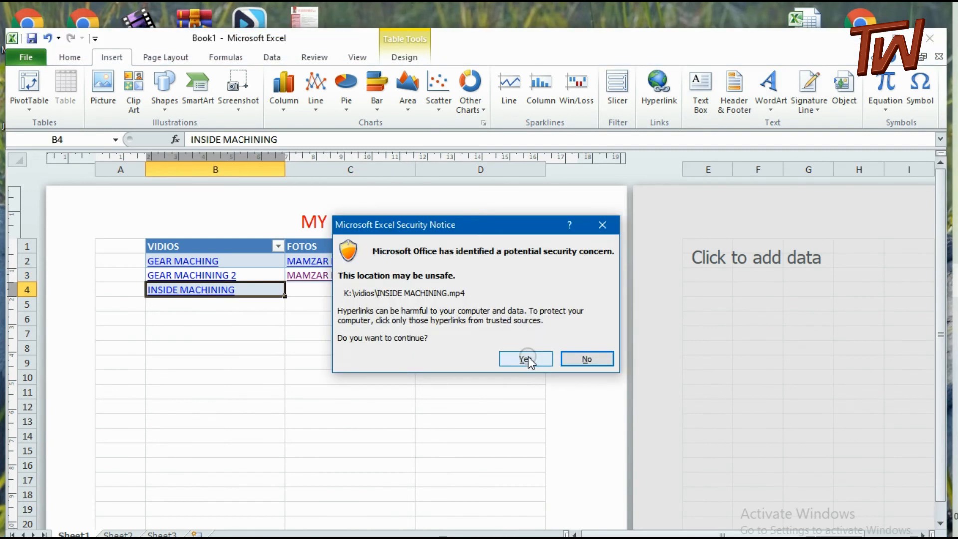
{"action": "left_click", "coordinate": [531, 367]}
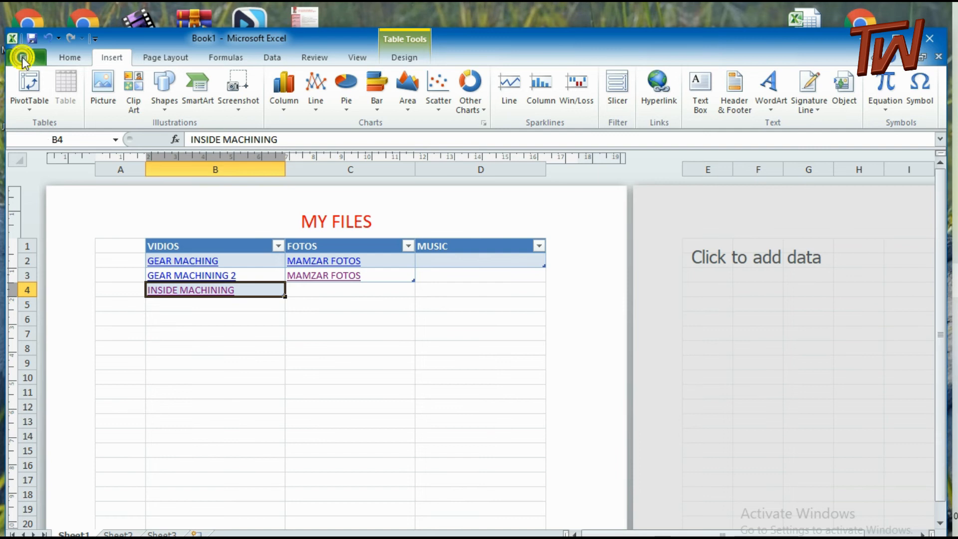
Save the workbook as a PDF named Book1 on Local Disk (K:), replacing the existing file
{"action": "left_click", "coordinate": [23, 58]}
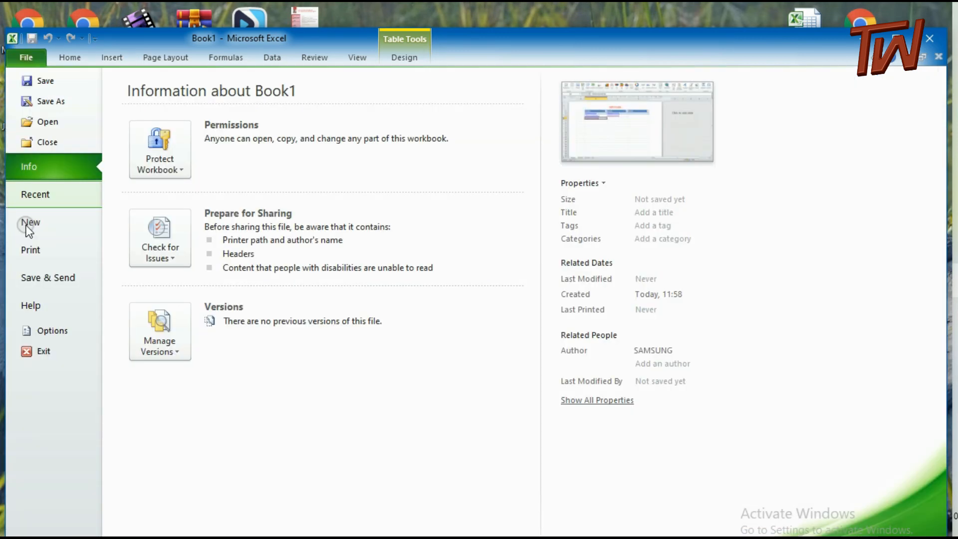
{"action": "left_click", "coordinate": [52, 100]}
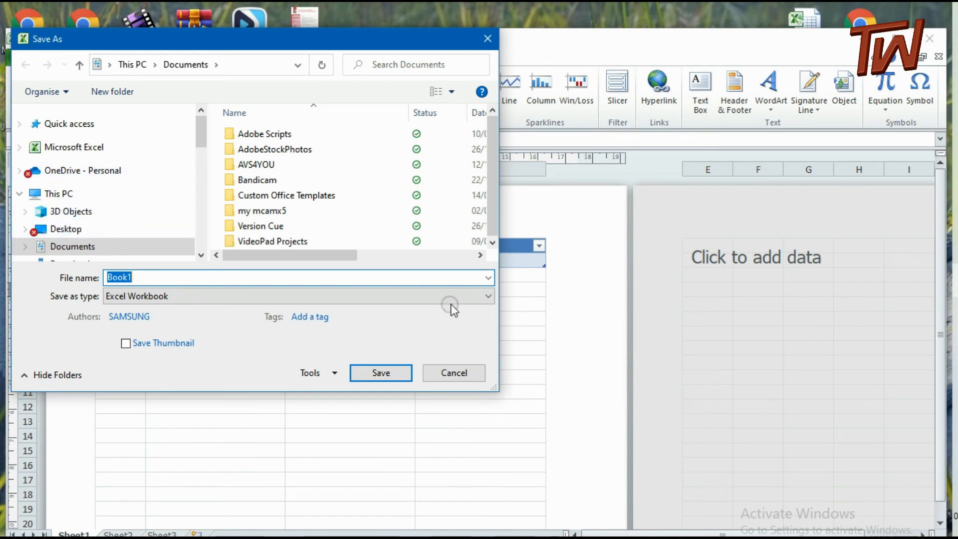
{"action": "left_click", "coordinate": [487, 296]}
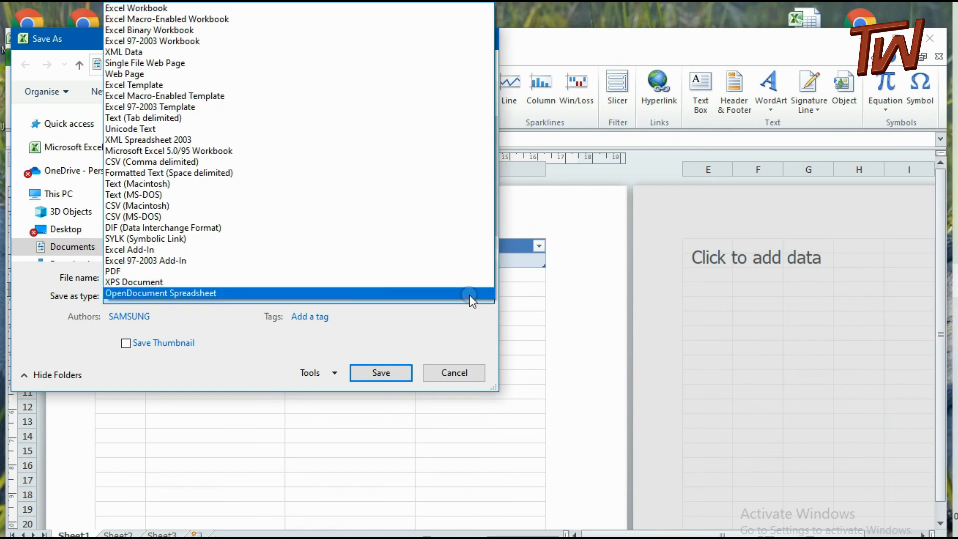
{"action": "left_click", "coordinate": [132, 272]}
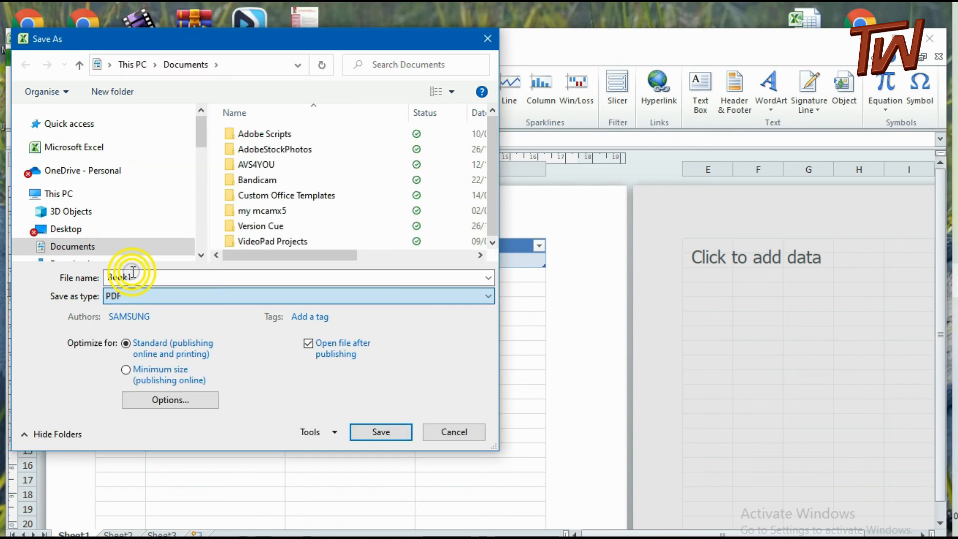
{"action": "left_click_drag", "start_coordinate": [197, 131], "coordinate": [199, 177]}
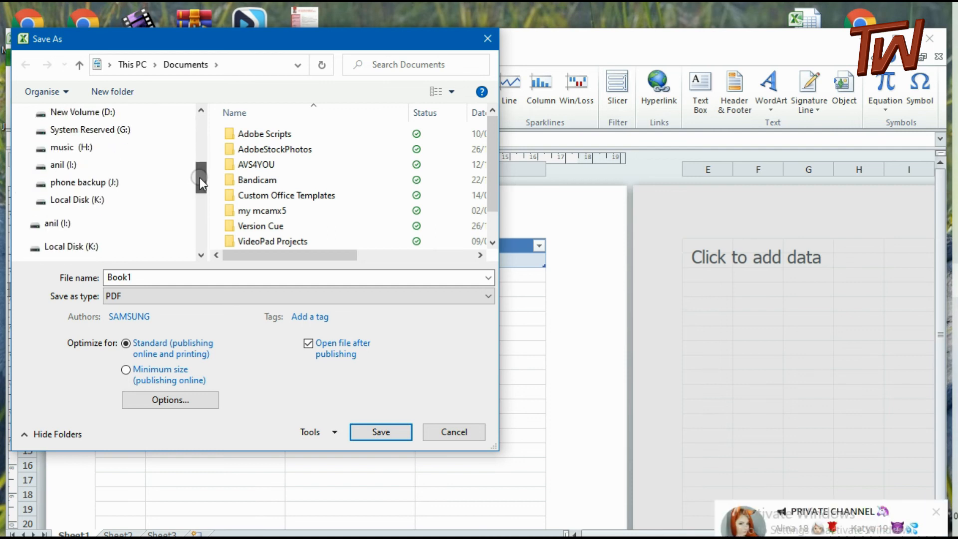
{"action": "left_click", "coordinate": [80, 199]}
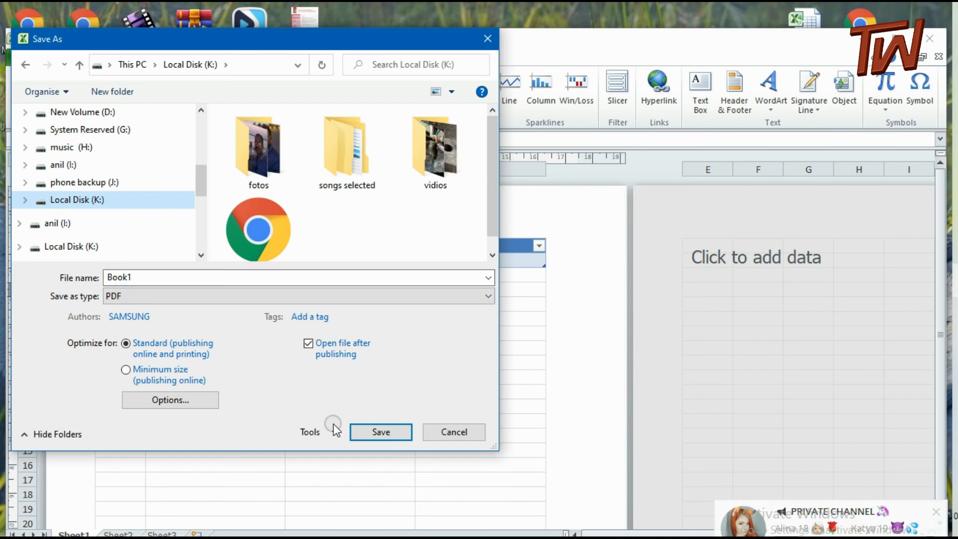
{"action": "left_click", "coordinate": [372, 433]}
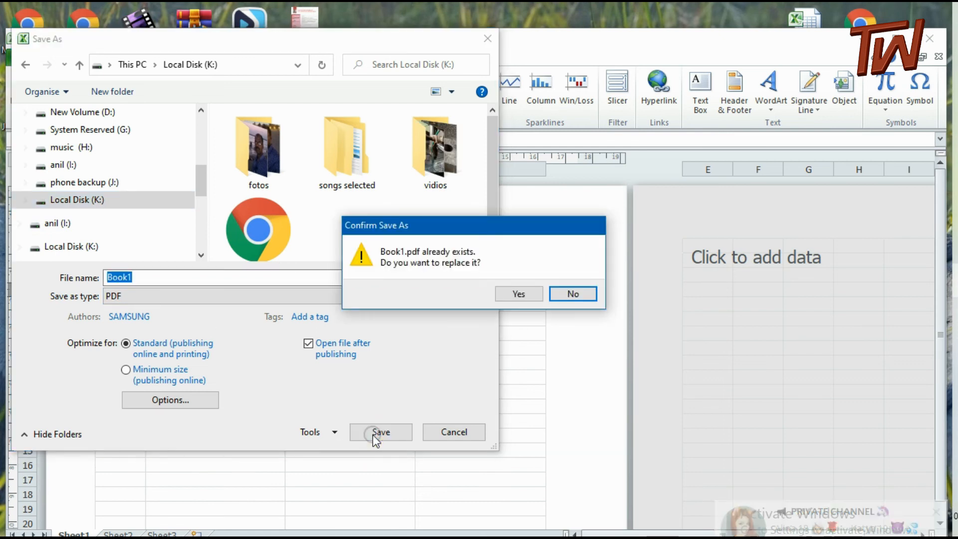
{"action": "left_click", "coordinate": [526, 294]}
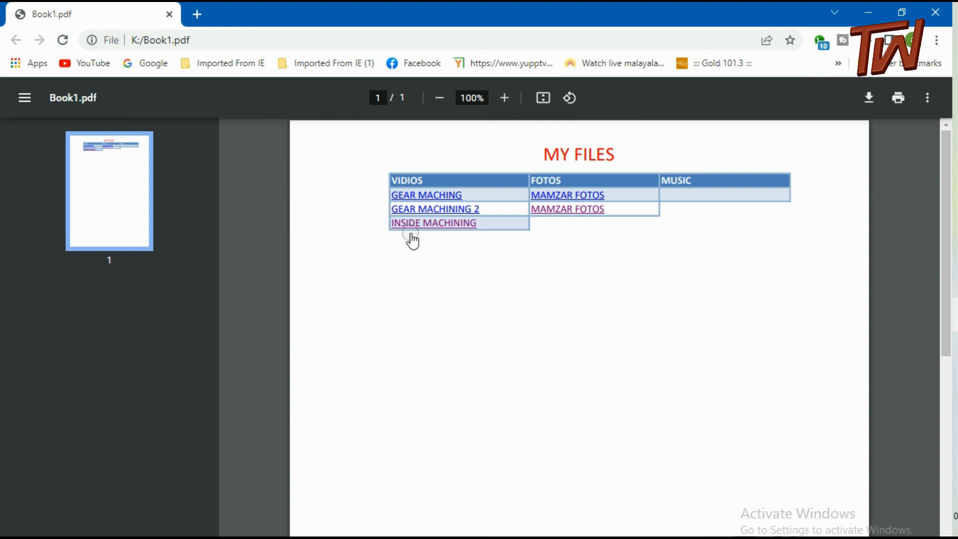
Test the GEAR MACHING link and both MAMZAR FOTOS links in the exported PDF, returning to the PDF from each opened file
{"action": "left_click", "coordinate": [419, 196]}
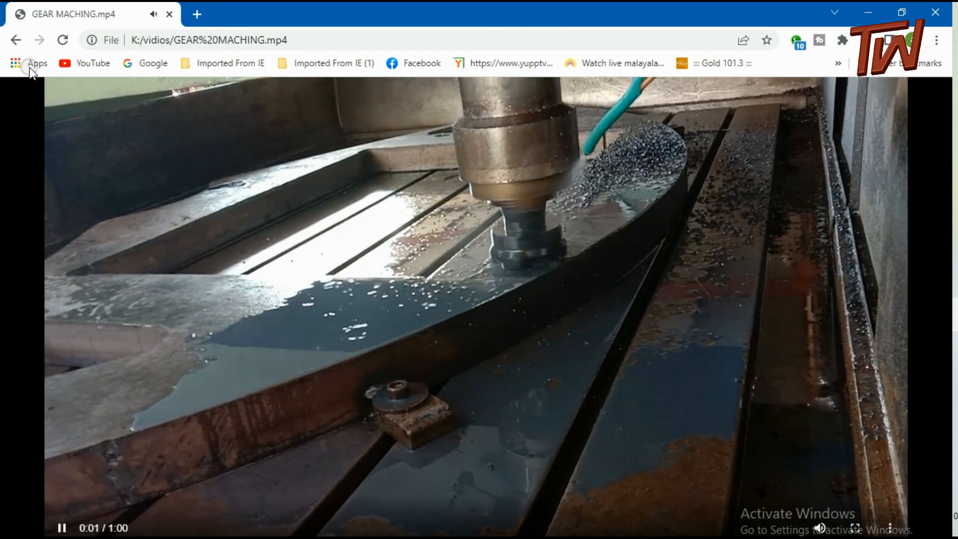
{"action": "key", "text": "alt+Left"}
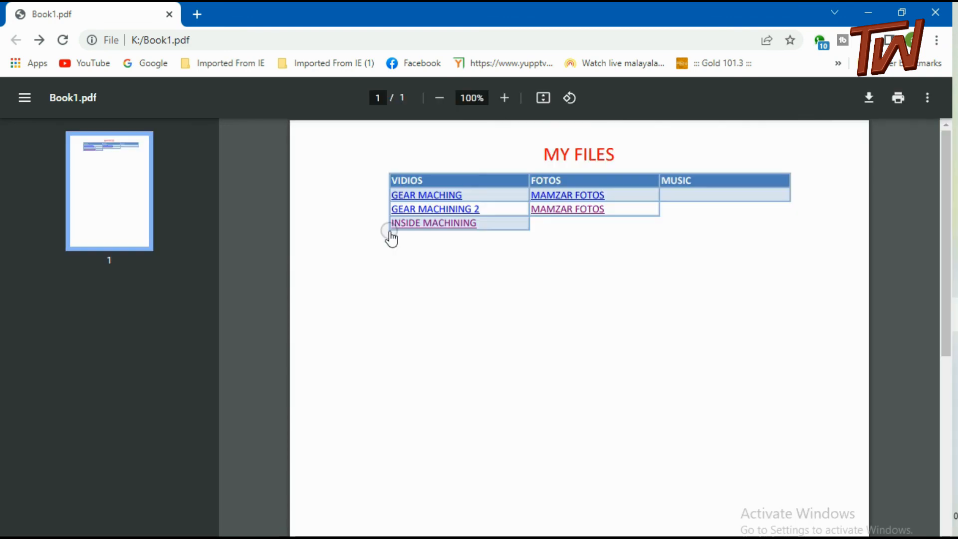
{"action": "left_click", "coordinate": [569, 211]}
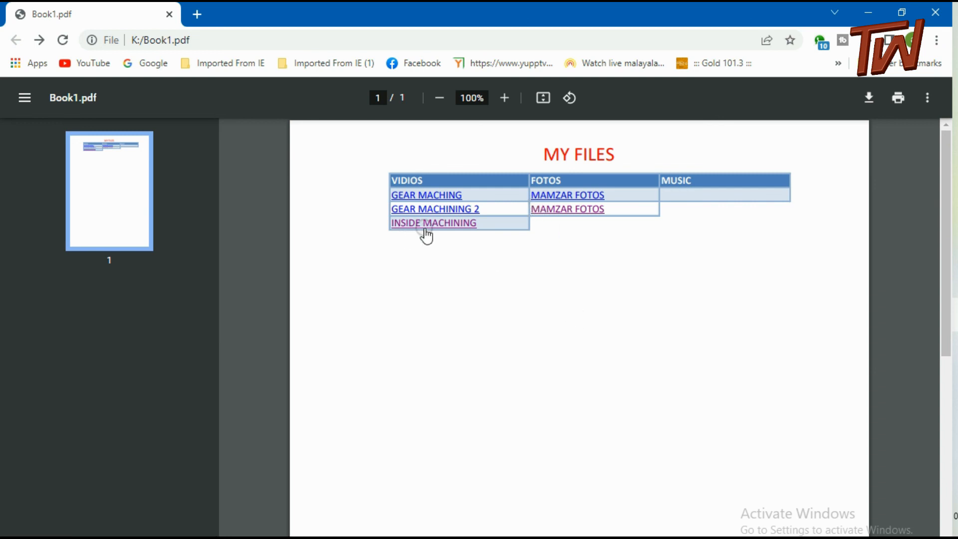
{"action": "left_click", "coordinate": [570, 195]}
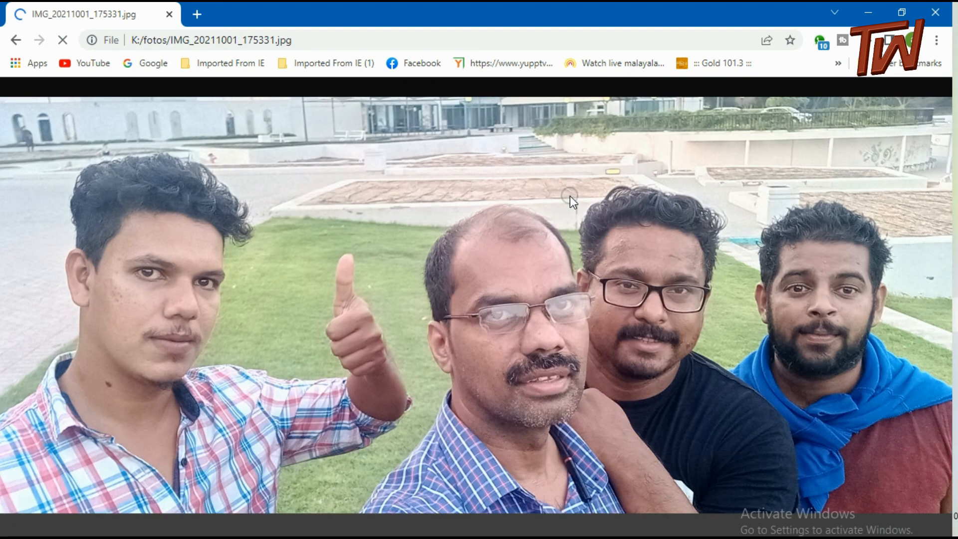
{"action": "left_click", "coordinate": [16, 41]}
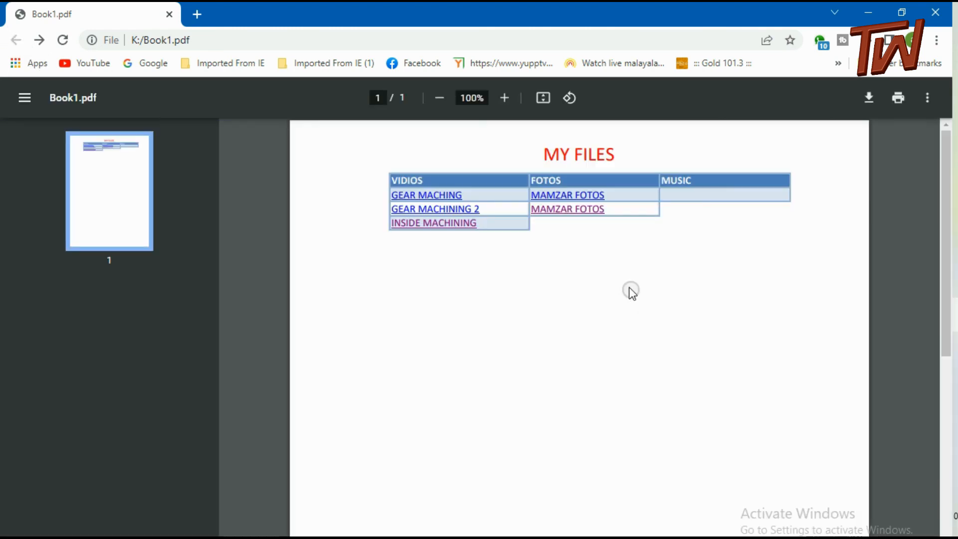
Open the GEAR MACHINING 2 and GEAR MACHING videos from their links in the PDF, going back to the PDF after each
{"action": "left_click", "coordinate": [417, 209]}
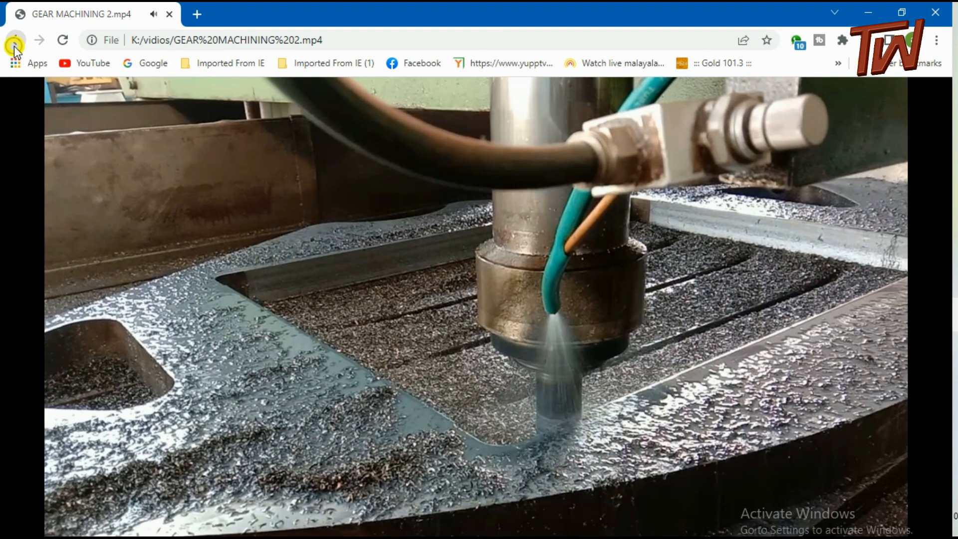
{"action": "left_click", "coordinate": [15, 43]}
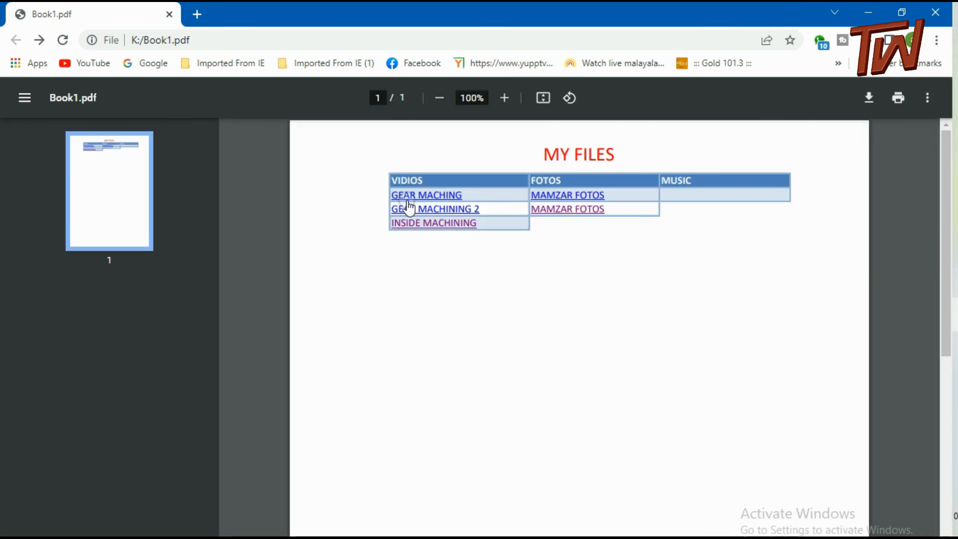
{"action": "left_click", "coordinate": [414, 199]}
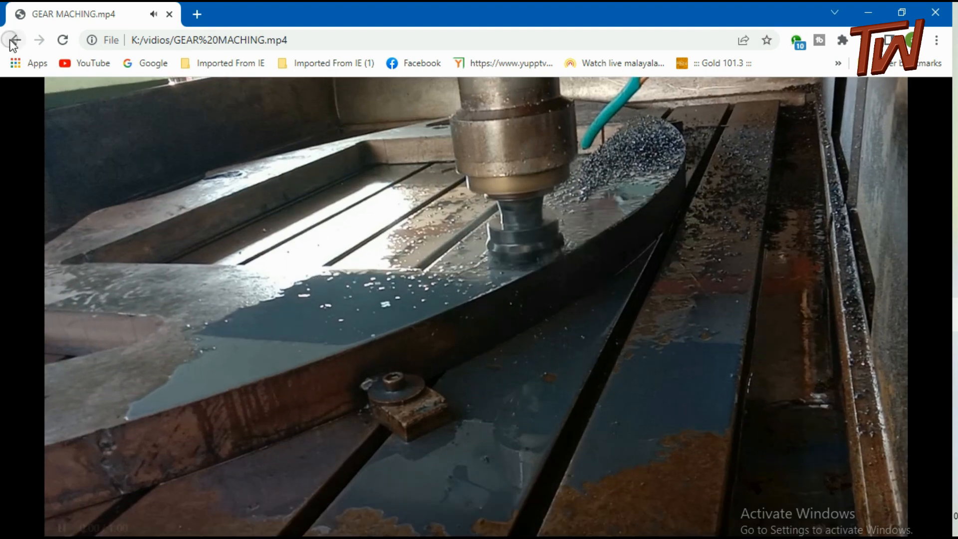
{"action": "left_click", "coordinate": [15, 40]}
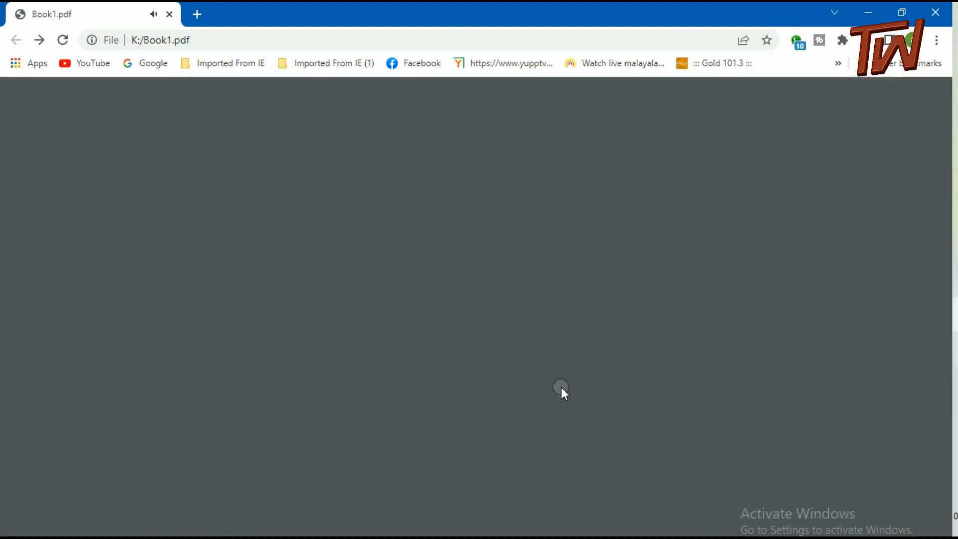